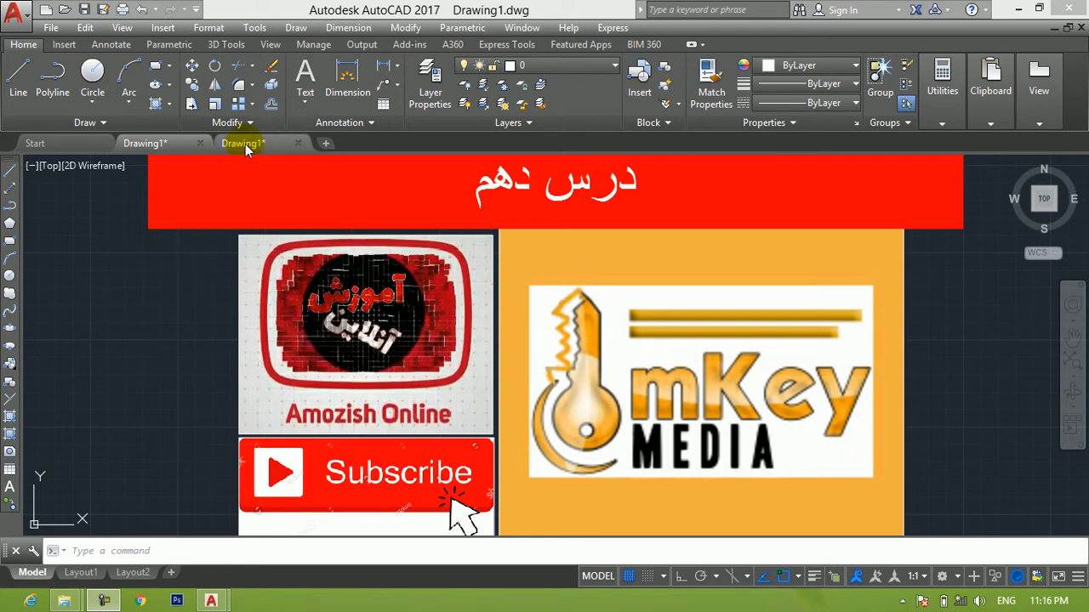
# - Switch to the other open Drawing1 and delete the rectangle, circle and all lines in it
pyautogui.moveTo(245, 144)
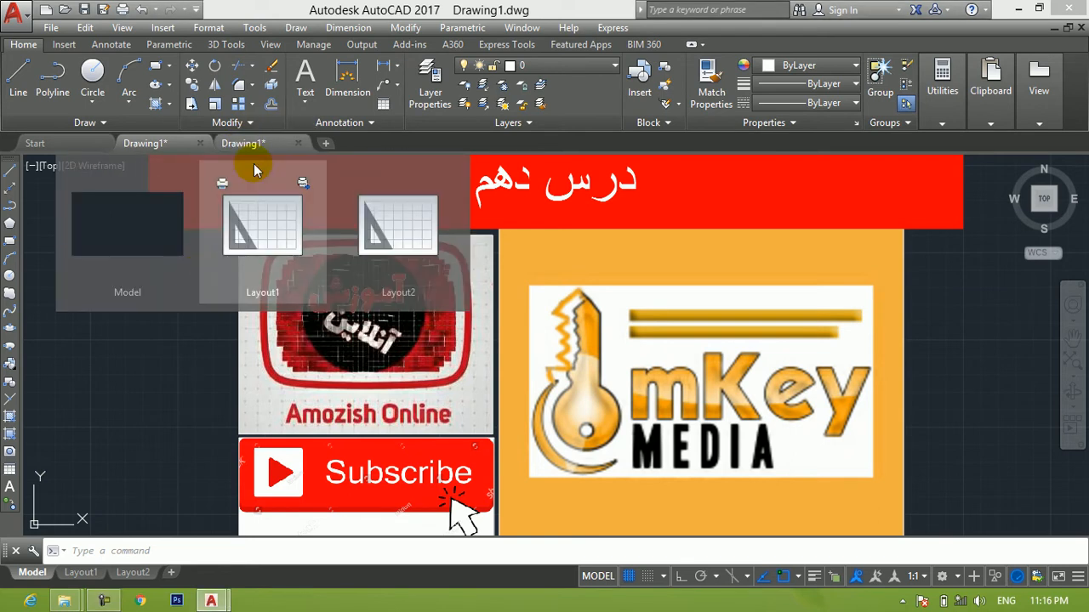
pyautogui.click(245, 143)
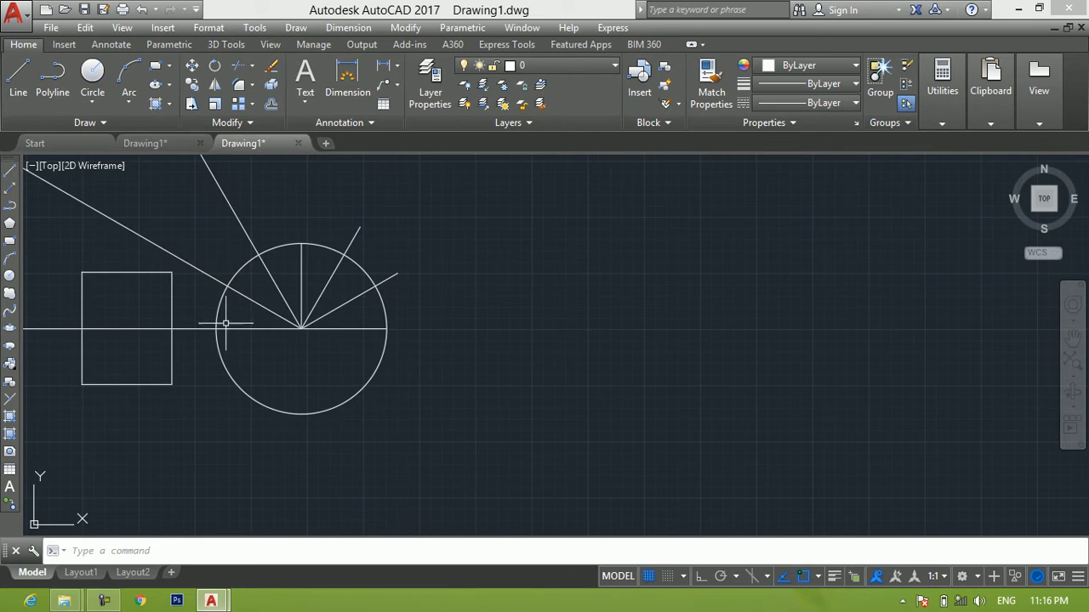
pyautogui.click(496, 215)
pyautogui.click(74, 440)
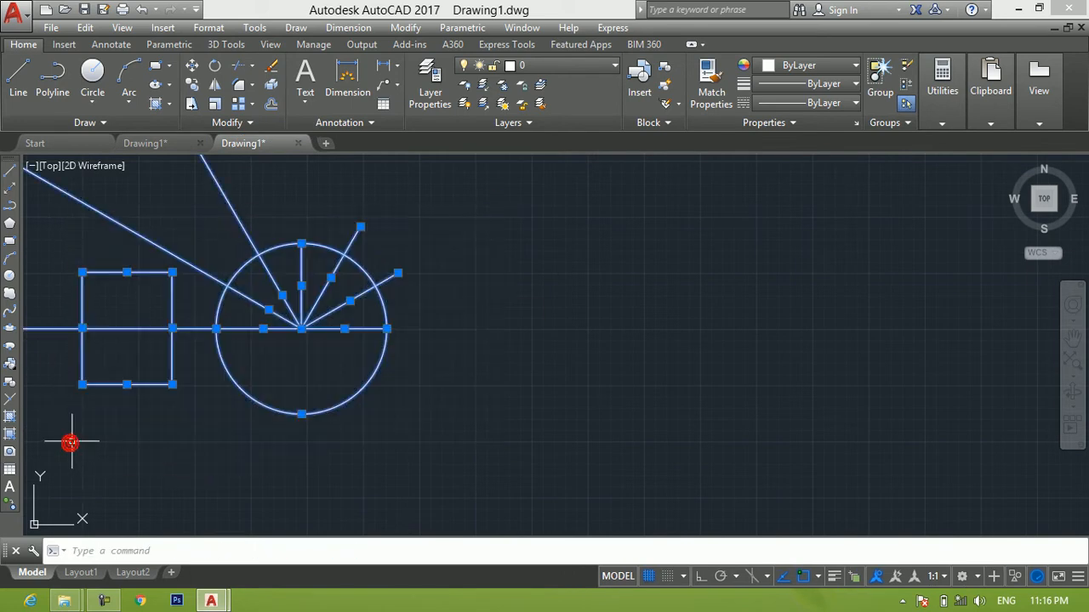
pyautogui.press('Delete')
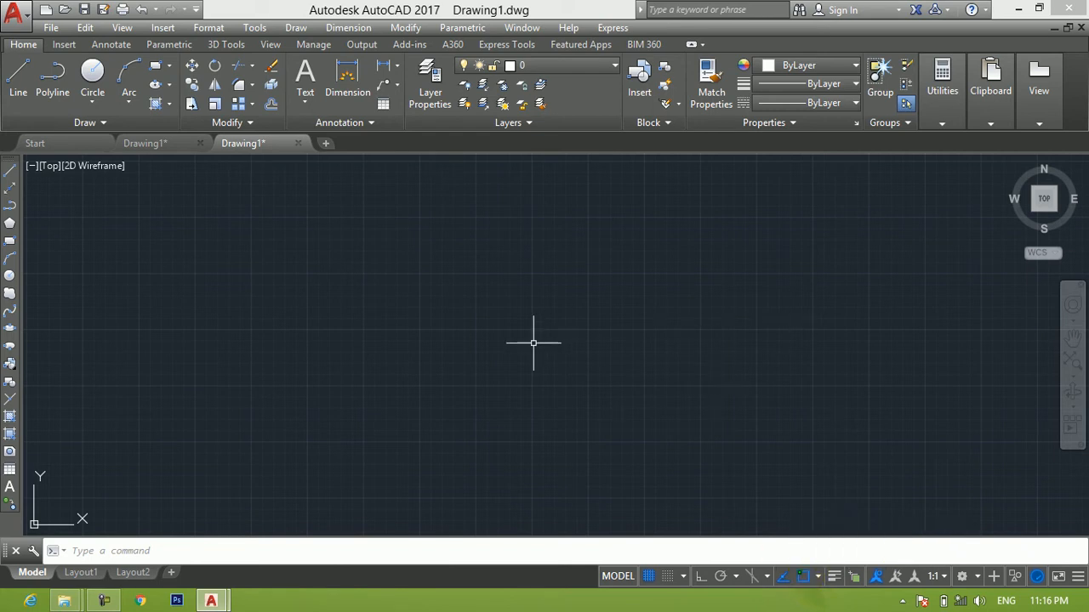
# - Draw a horizontal line 12 units long with Ortho mode turned on
pyautogui.moveTo(524, 343); pyautogui.dragTo(516, 370, button='middle')
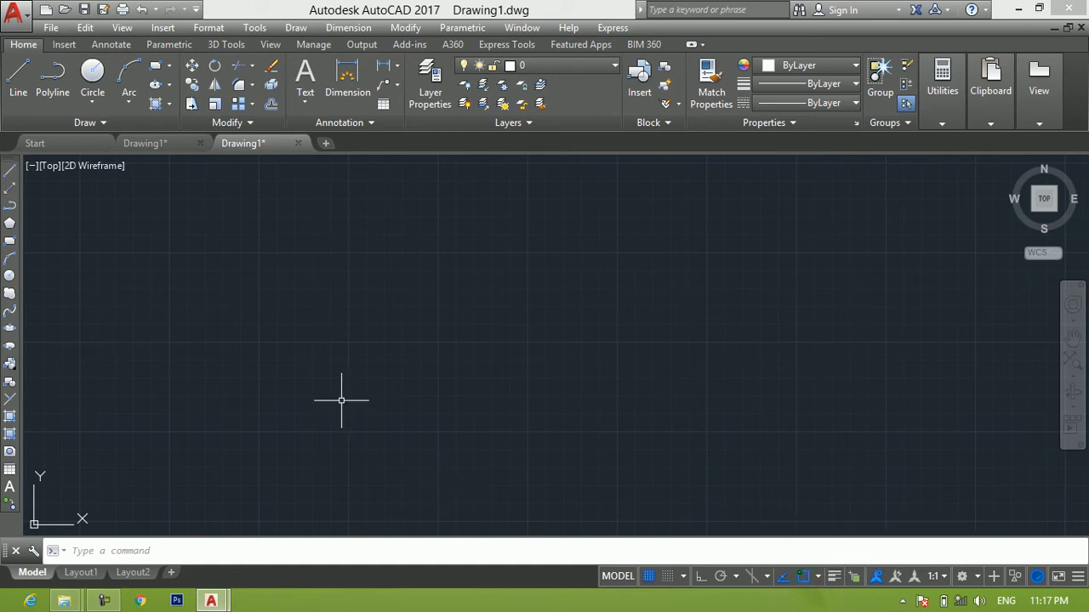
pyautogui.write('l')
pyautogui.press('Return')
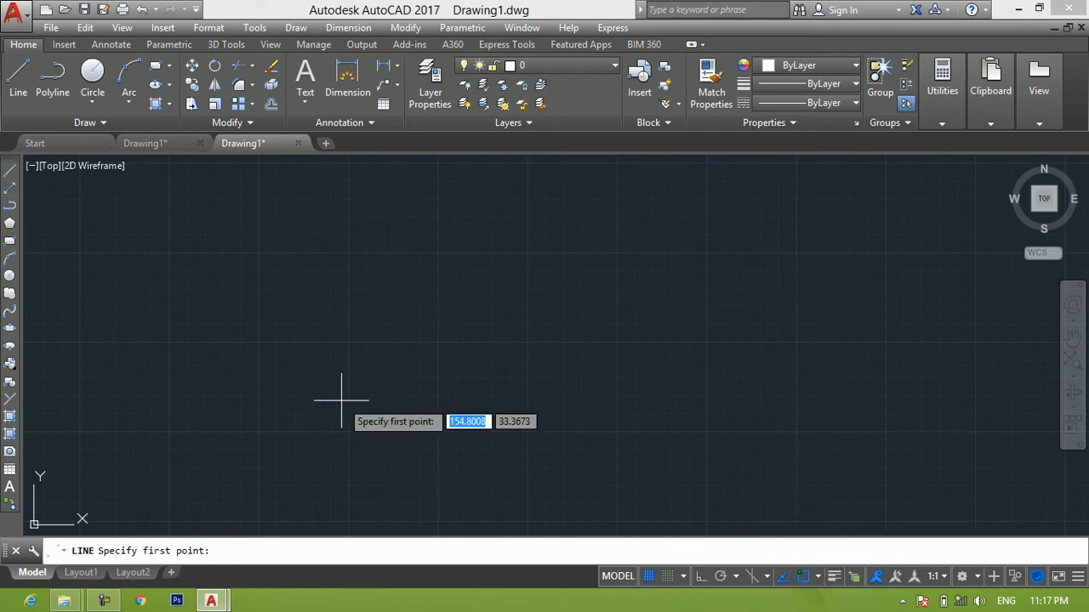
pyautogui.click(247, 396)
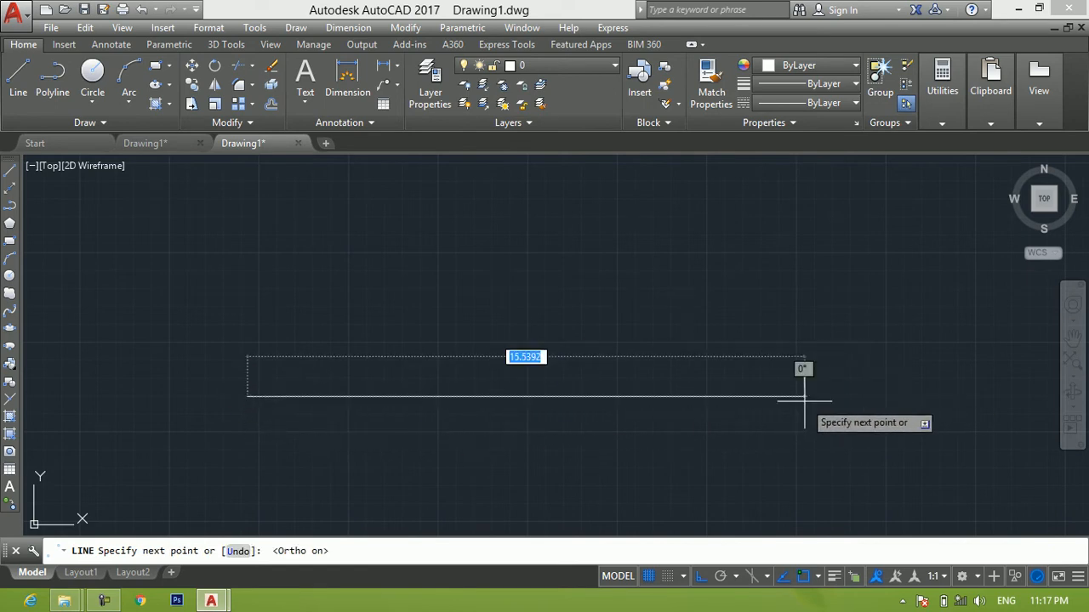
pyautogui.press('F8')
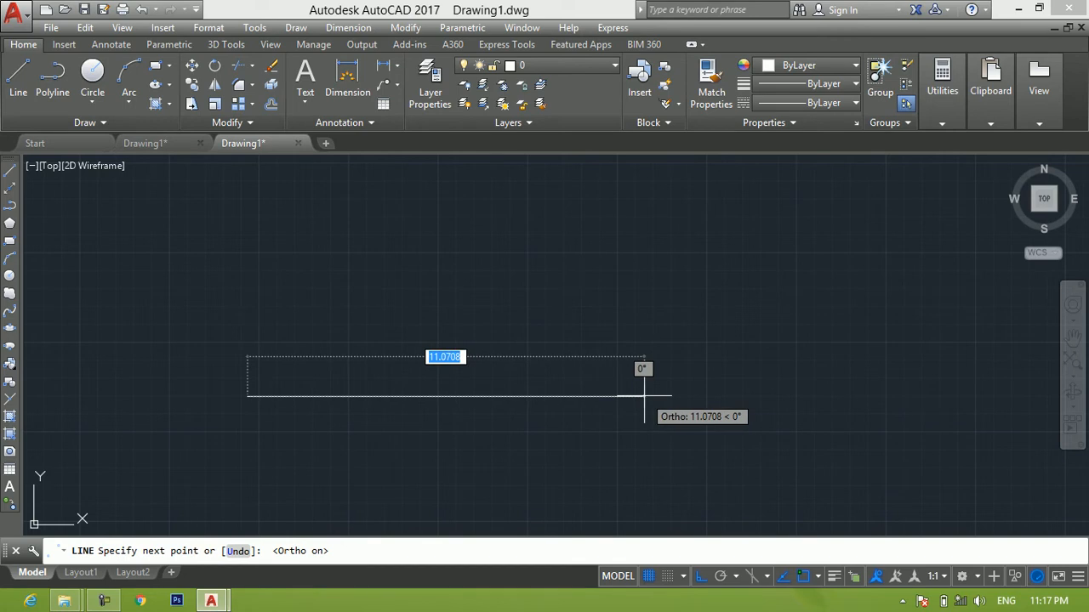
pyautogui.write('11')
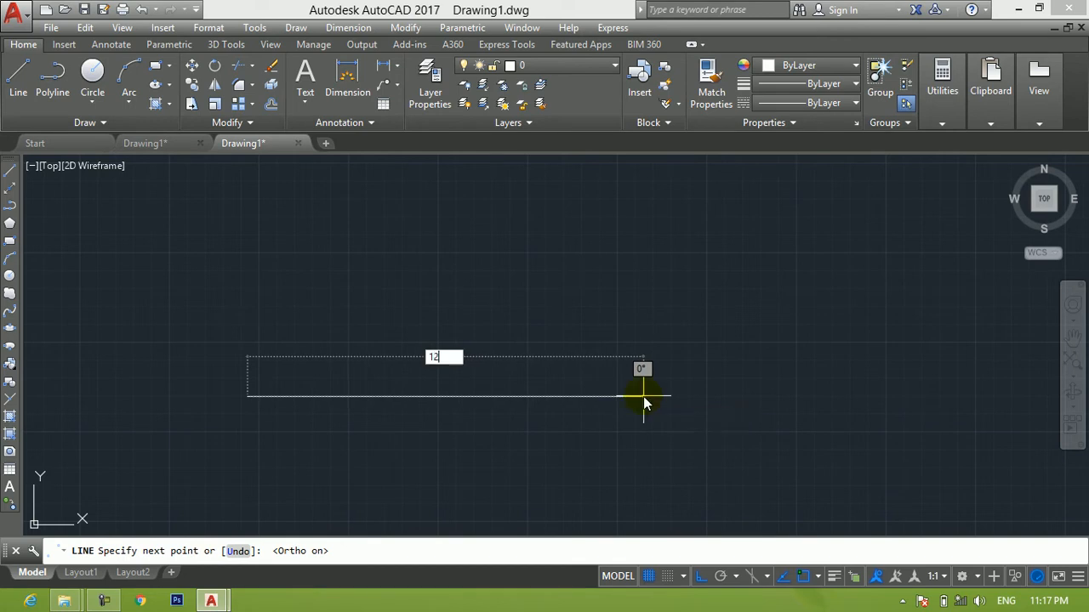
pyautogui.press('Return')
pyautogui.press('Return')
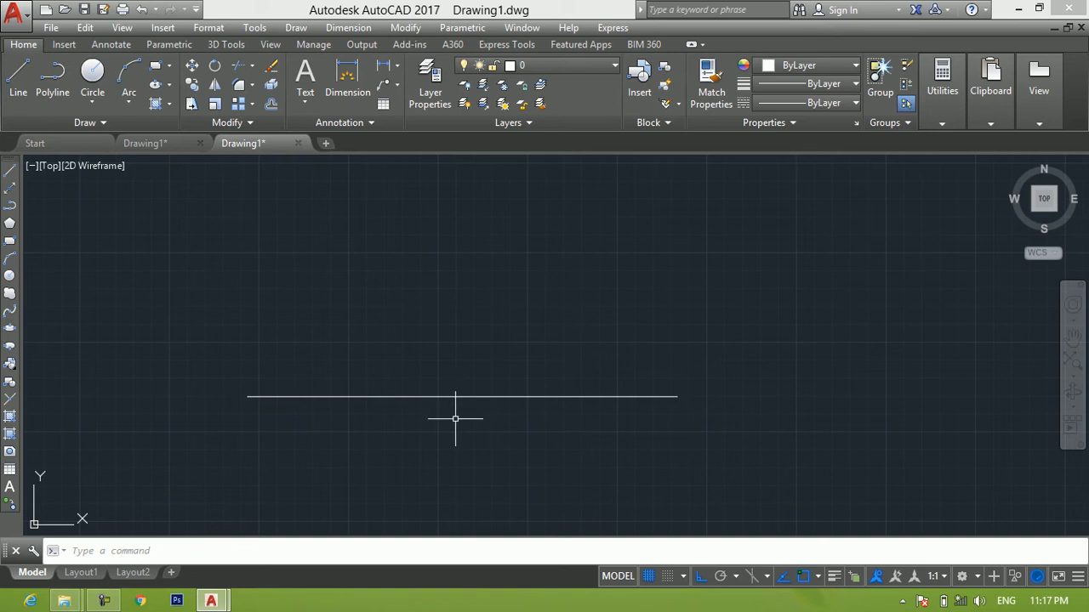
# - Turn Ortho mode off while starting a line above the horizontal line, and abandon that line
pyautogui.click(21, 93)
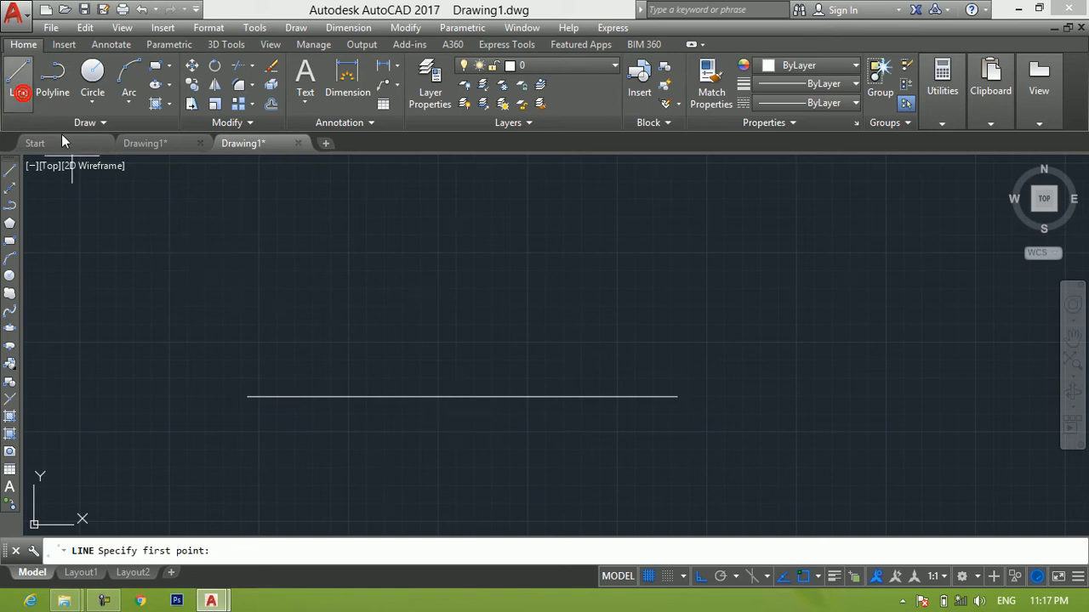
pyautogui.click(460, 217)
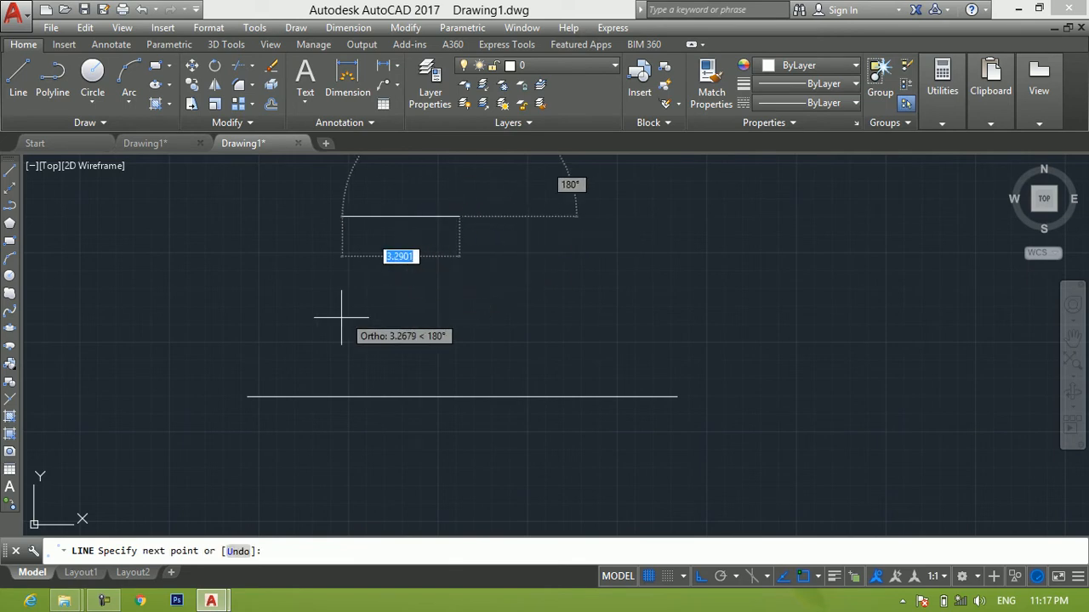
pyautogui.press('F8')
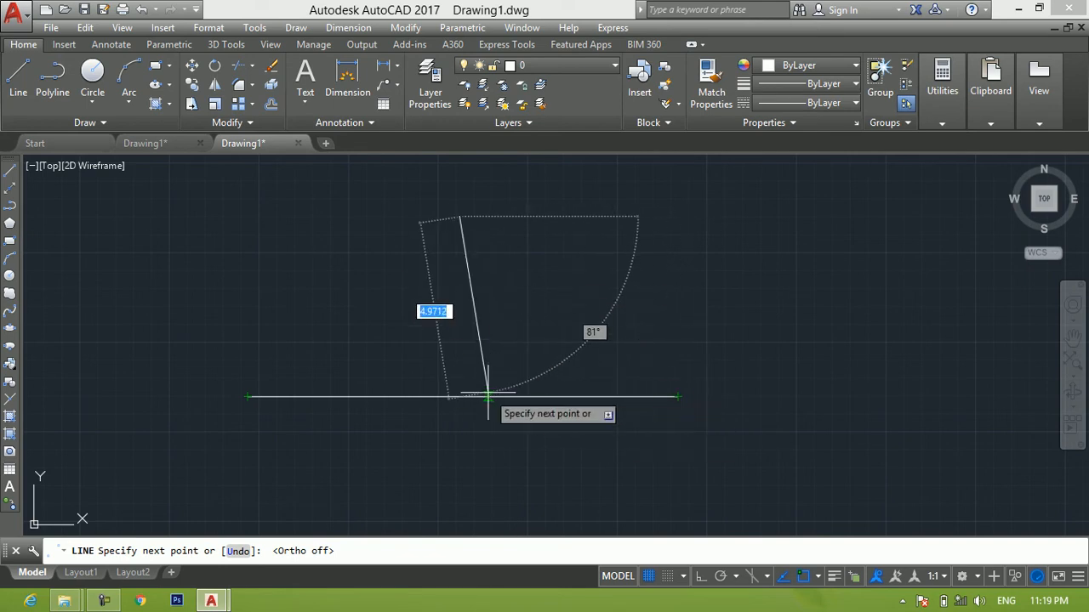
pyautogui.rightClick(727, 348)
pyautogui.scroll(2, 465, 398)
pyautogui.scroll(-2, 462, 394)
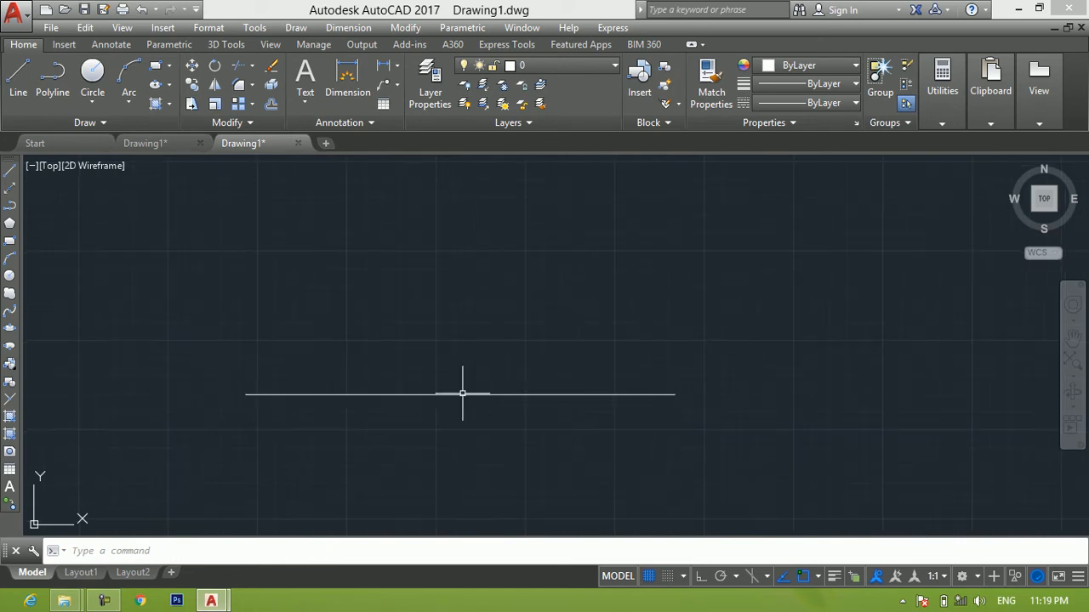
# - Turn object snap off and draw a sloping line by eye from above the base to its left end
pyautogui.click(818, 577)
pyautogui.click(803, 579)
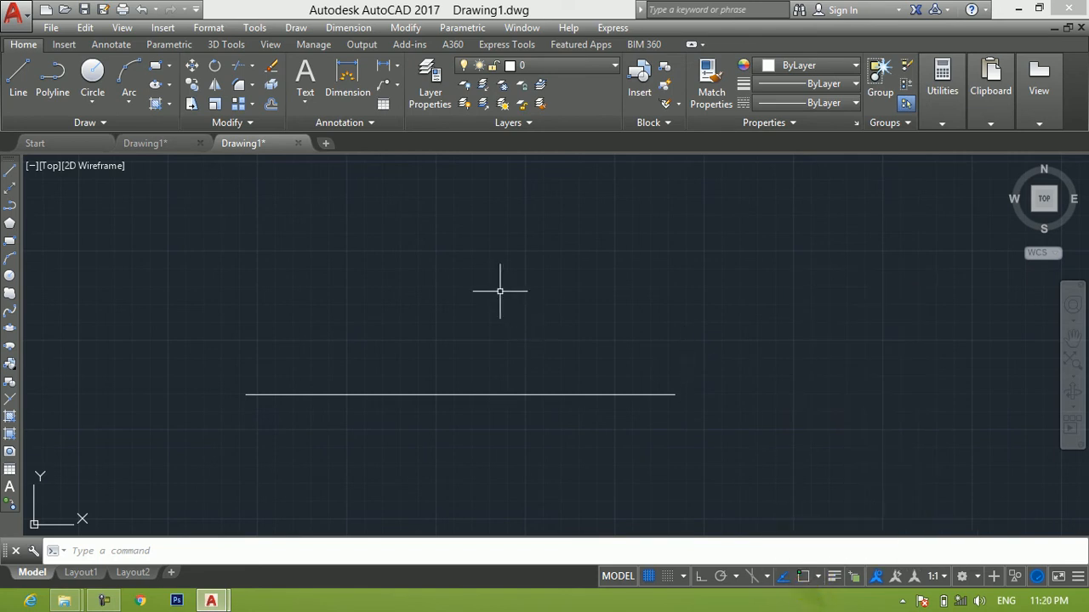
pyautogui.press('Return')
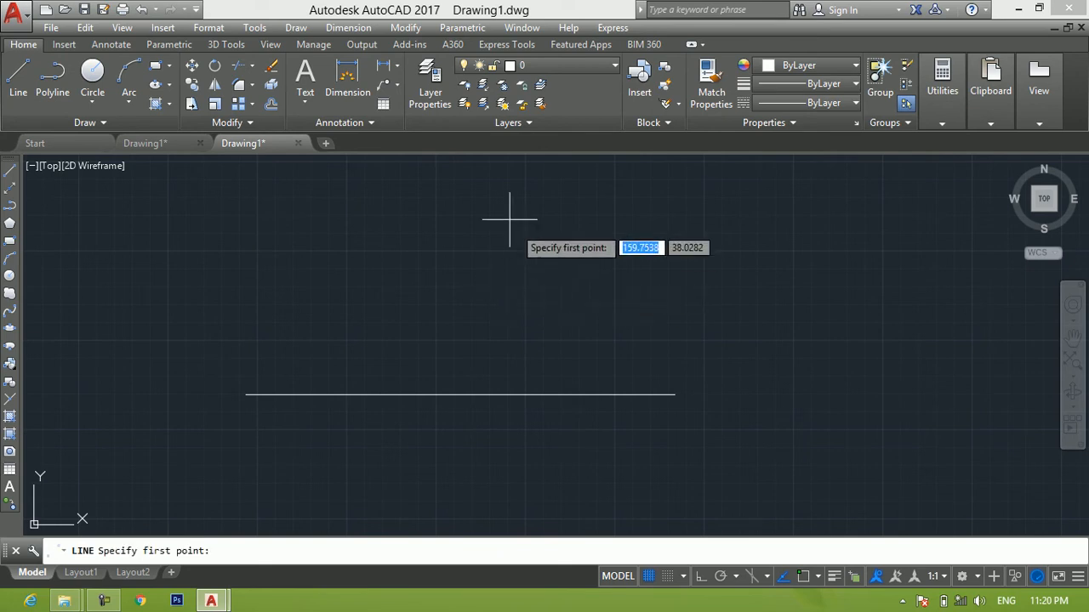
pyautogui.click(467, 207)
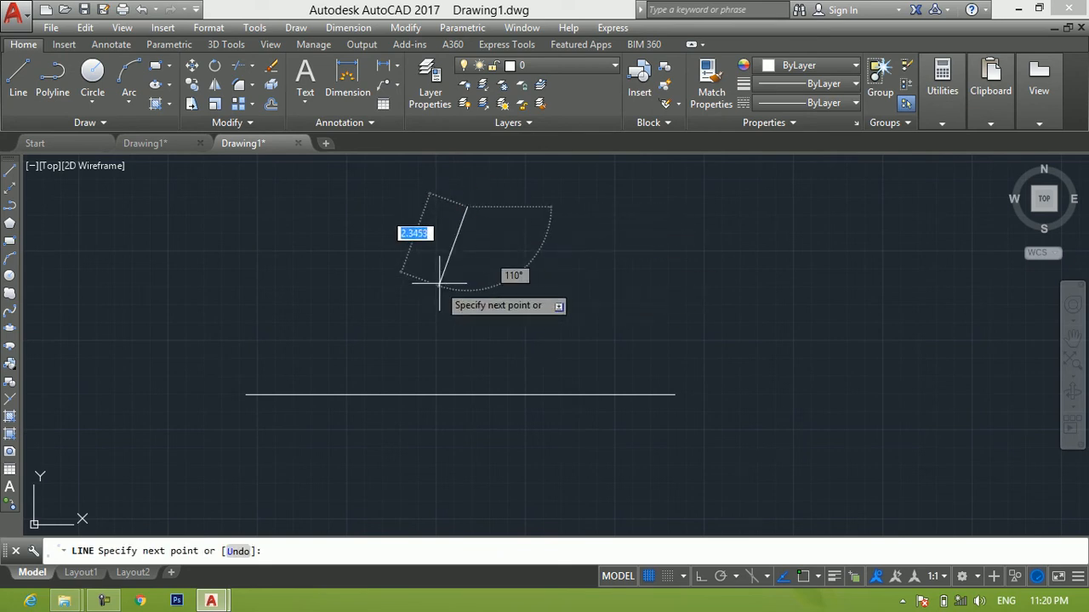
pyautogui.click(247, 393)
pyautogui.press('Return')
# - Draw the second sloping side by eye from the apex to the base line's right end, without object snap
pyautogui.press('Return')
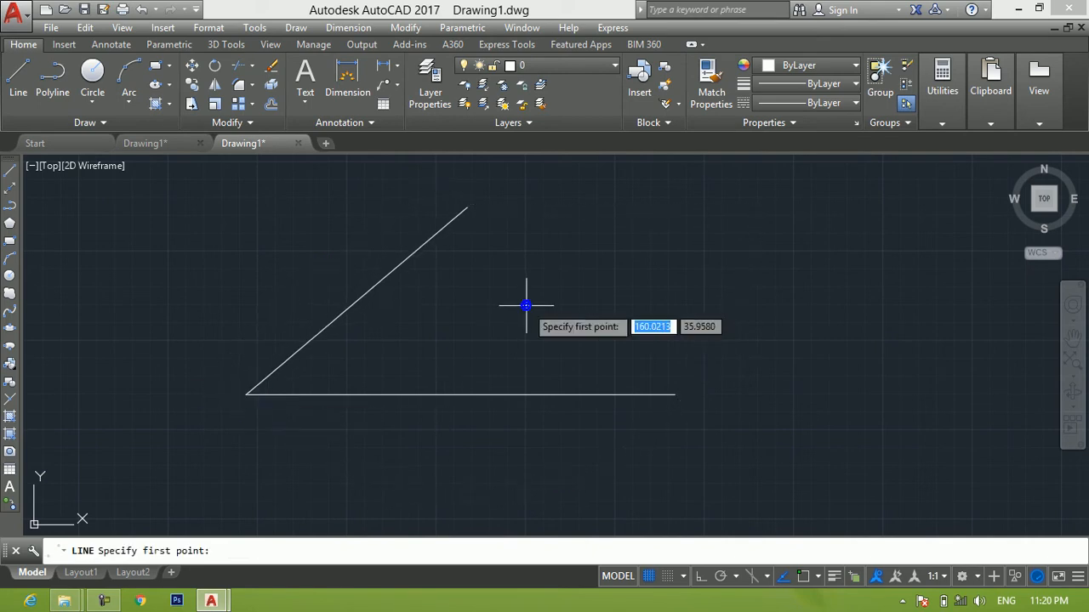
pyautogui.click(468, 208)
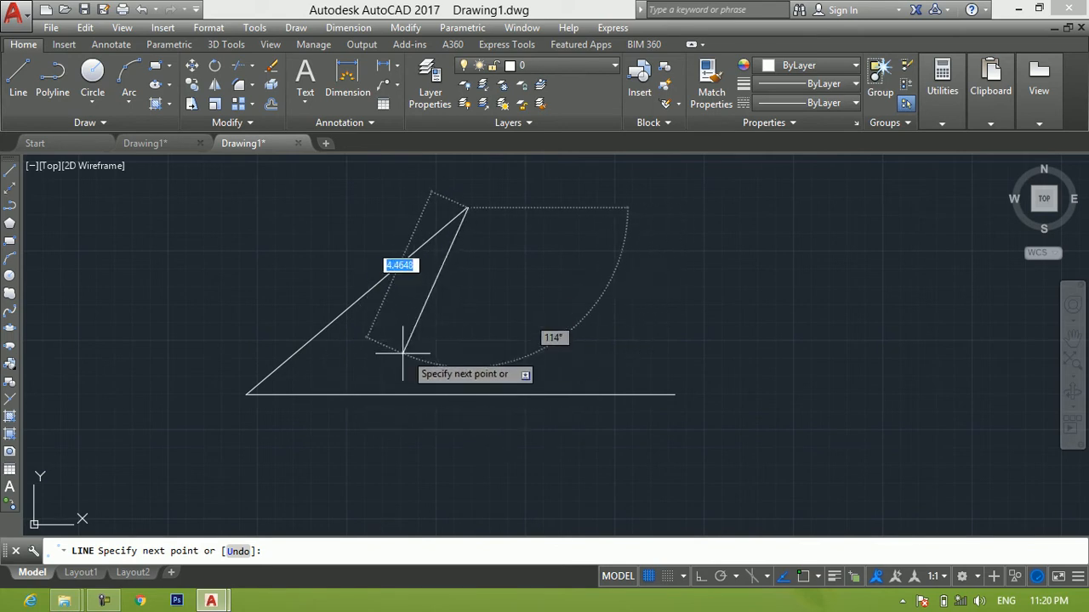
pyautogui.click(105, 601)
pyautogui.click(105, 602)
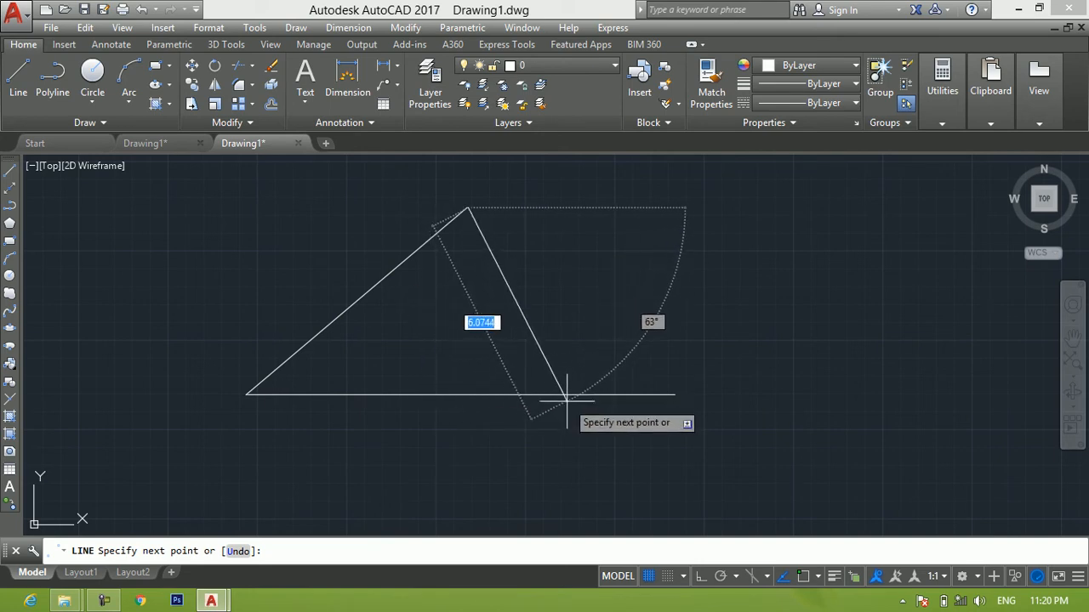
pyautogui.click(673, 394)
pyautogui.press('Return')
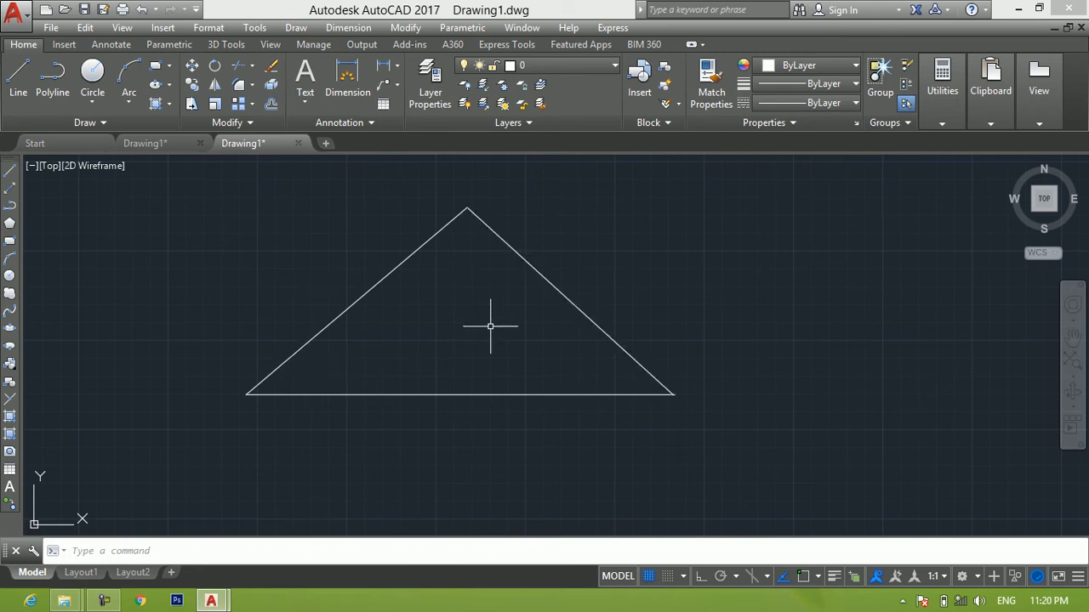
# - Examine the triangle's corners up close to check whether the lines drawn without object snap actually meet
pyautogui.scroll(5, 189, 433)
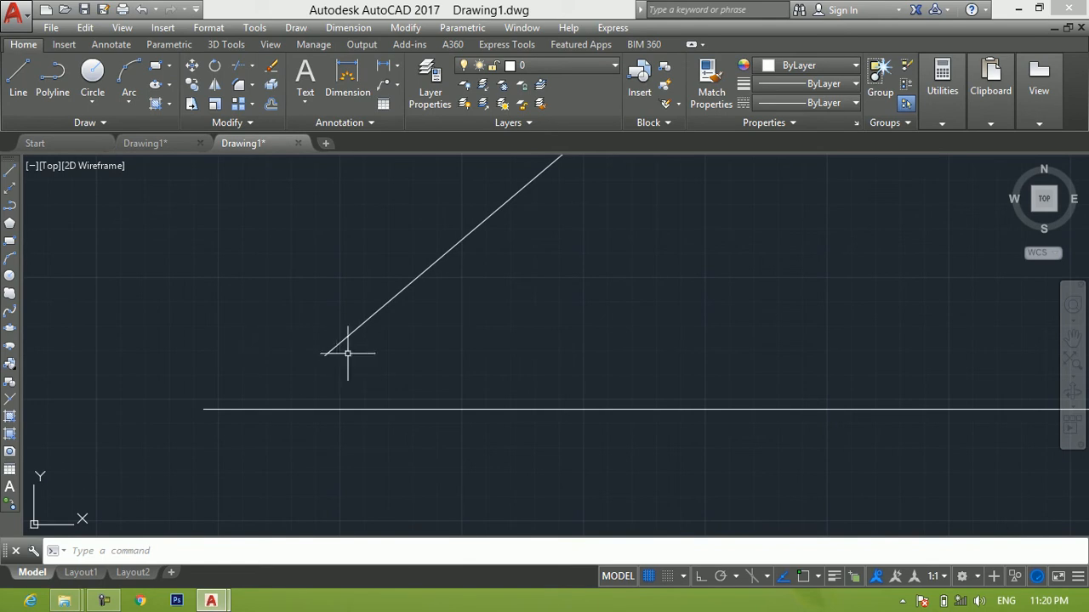
pyautogui.scroll(-5, 335, 358)
pyautogui.scroll(5, 661, 368)
pyautogui.scroll(6, 630, 356)
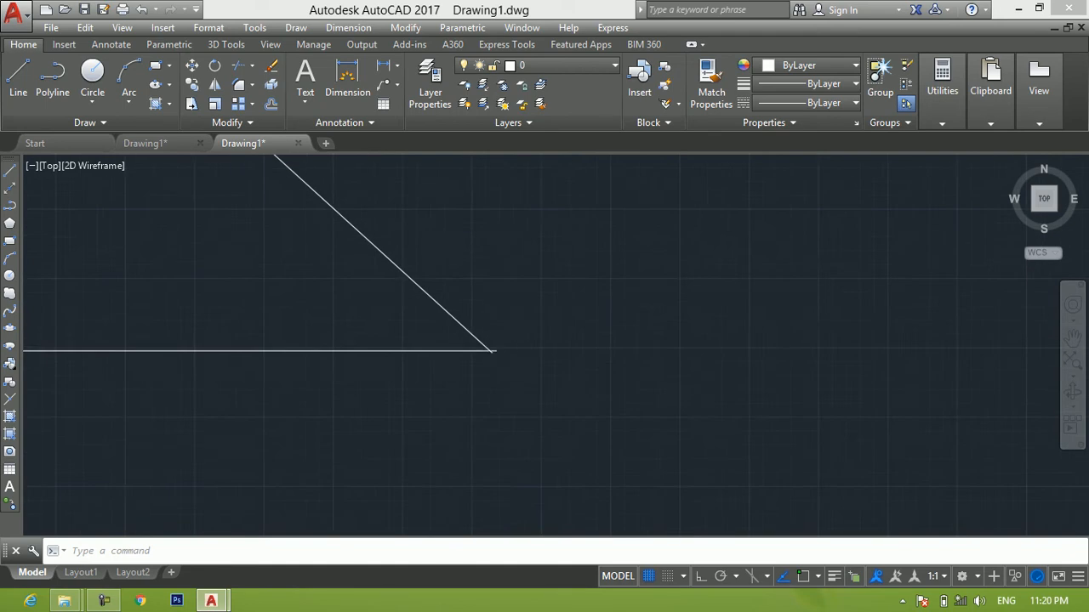
pyautogui.scroll(-5, 388, 316)
pyautogui.scroll(4, 360, 287)
pyautogui.scroll(3, 314, 246)
pyautogui.scroll(5, 396, 326)
pyautogui.scroll(-5, 396, 327)
pyautogui.scroll(-3, 396, 327)
pyautogui.scroll(4, 380, 332)
pyautogui.moveTo(414, 372); pyautogui.dragTo(416, 349, button='middle')
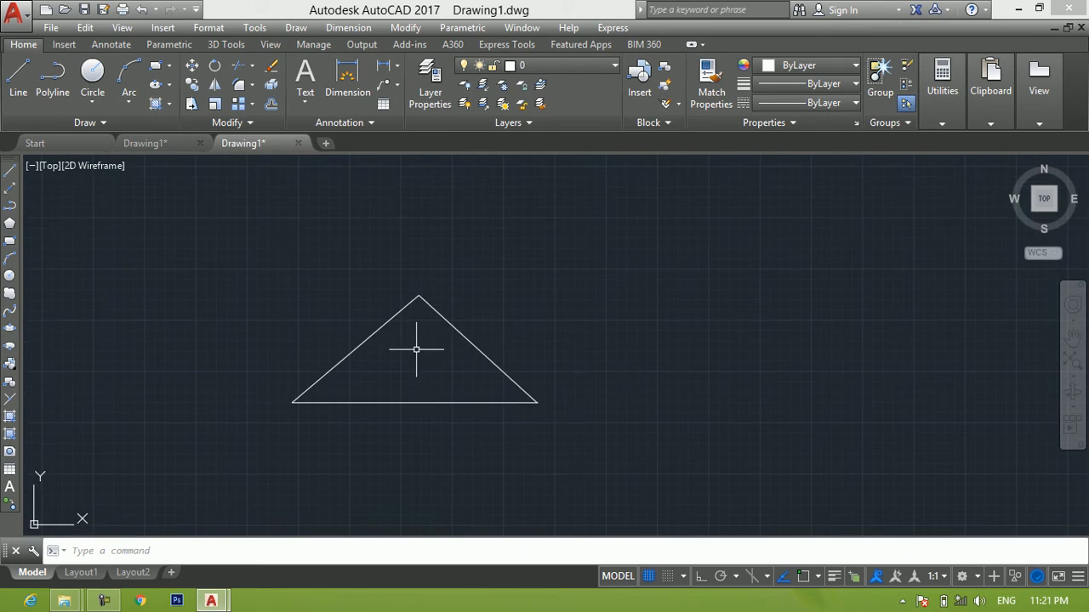
# - Delete the triangle's two sloping sides, keeping the horizontal base line
pyautogui.scroll(2, 416, 318)
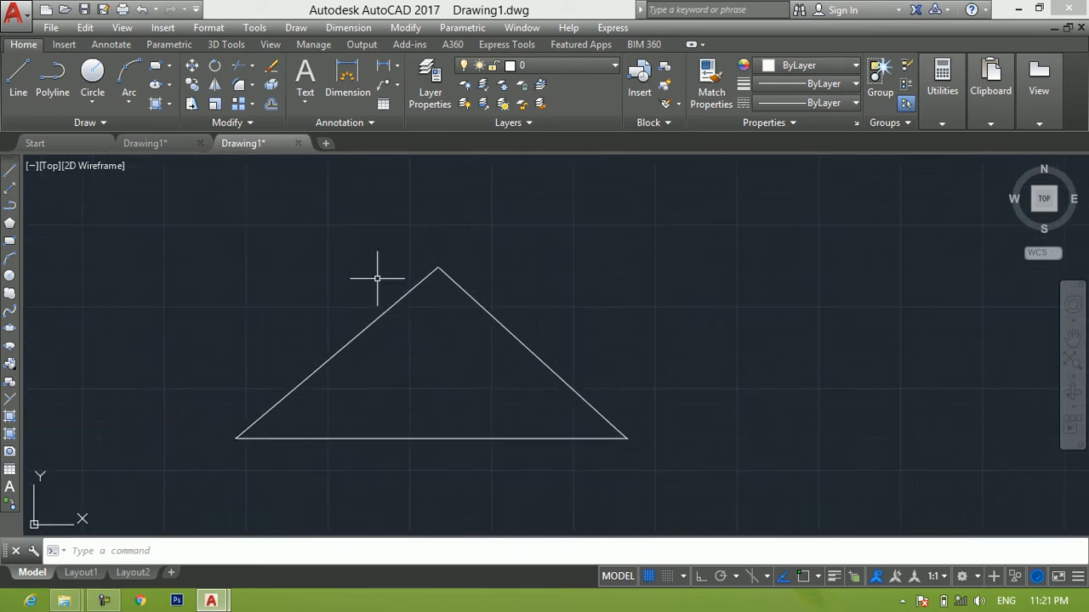
pyautogui.click(527, 255)
pyautogui.click(290, 309)
pyautogui.press('Delete')
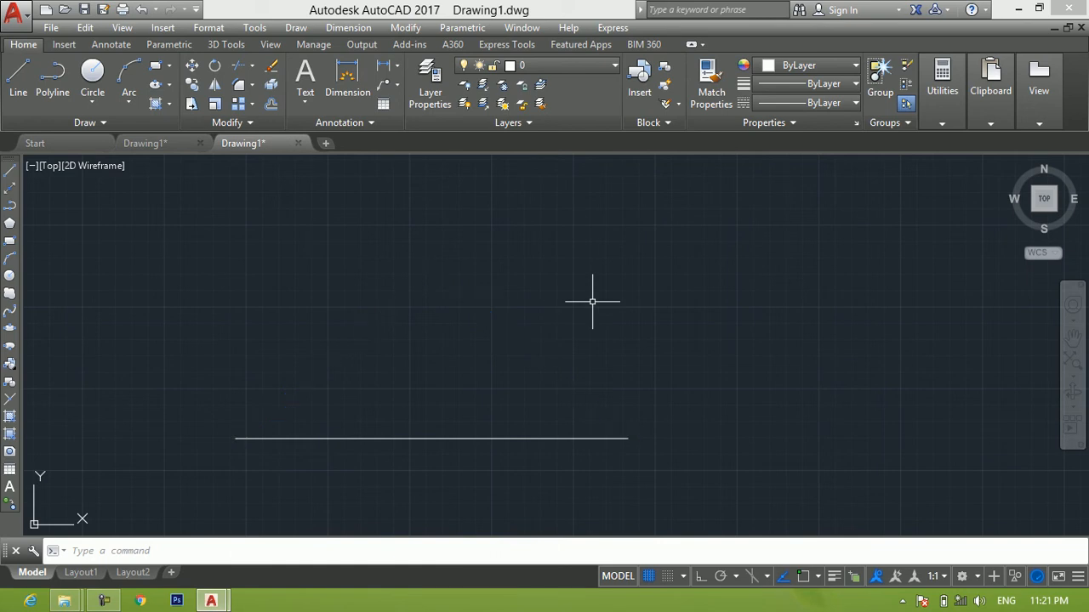
# - Turn object snap on and draw a line from a point above the base to the base's left endpoint
pyautogui.click(803, 576)
pyautogui.write('l')
pyautogui.press('Return')
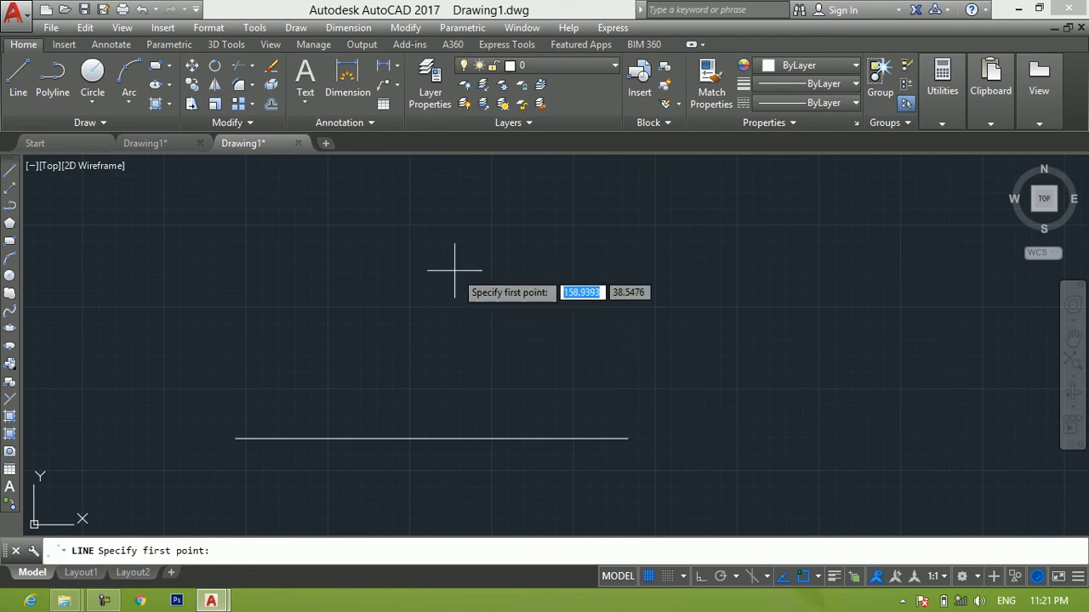
pyautogui.click(439, 239)
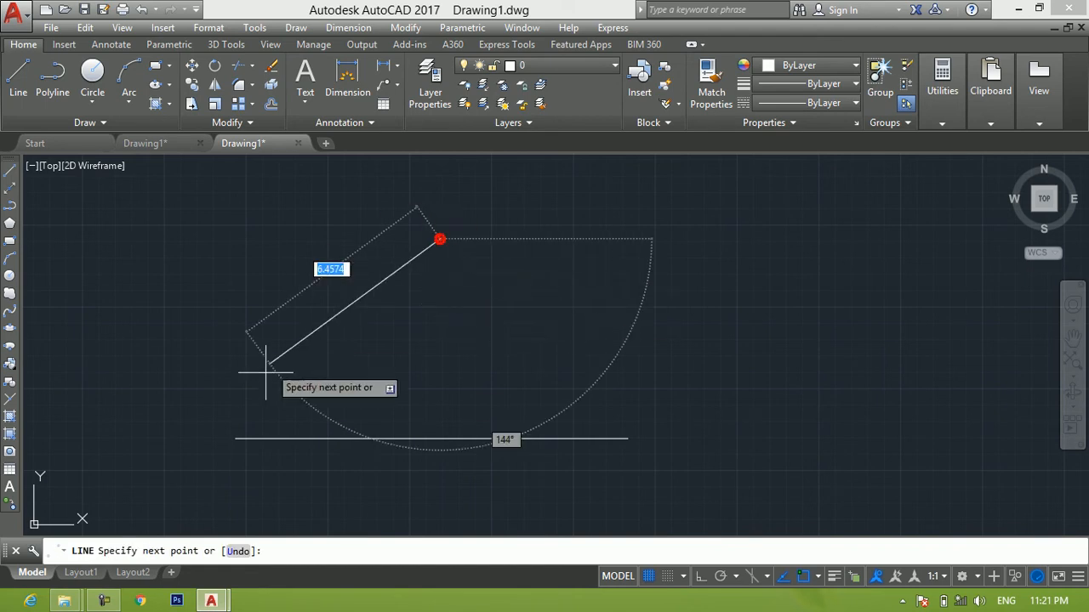
pyautogui.click(235, 438)
pyautogui.press('Escape')
# - Draw the triangle's right side from the apex endpoint to the base line's right endpoint
pyautogui.press('Return')
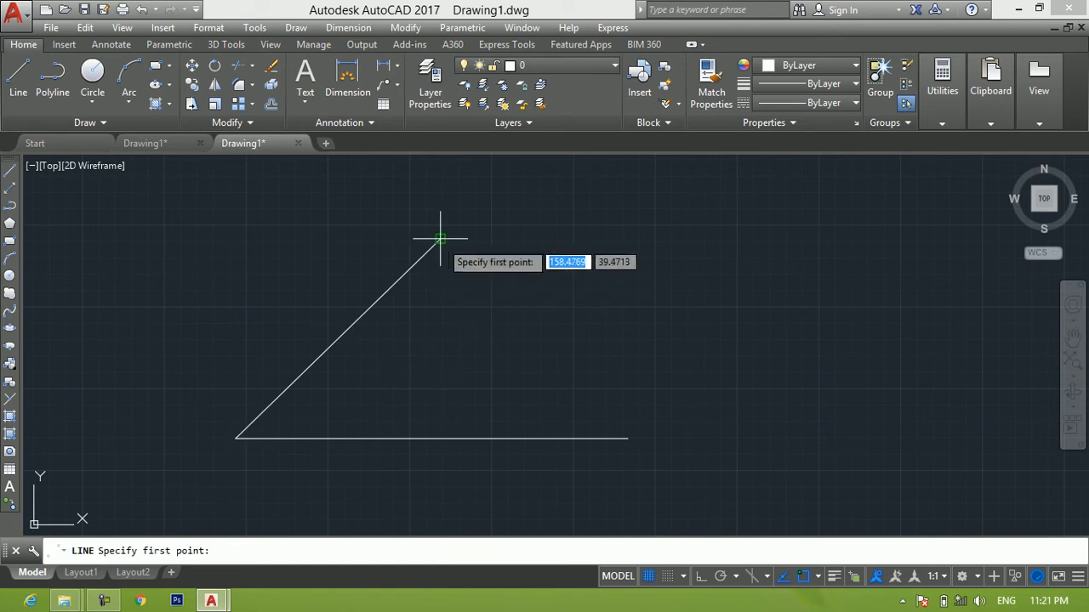
pyautogui.click(439, 239)
pyautogui.click(627, 439)
pyautogui.press('Escape')
# - Draw a vertical line from the triangle's apex straight down to the base line
pyautogui.press('Return')
pyautogui.click(440, 239)
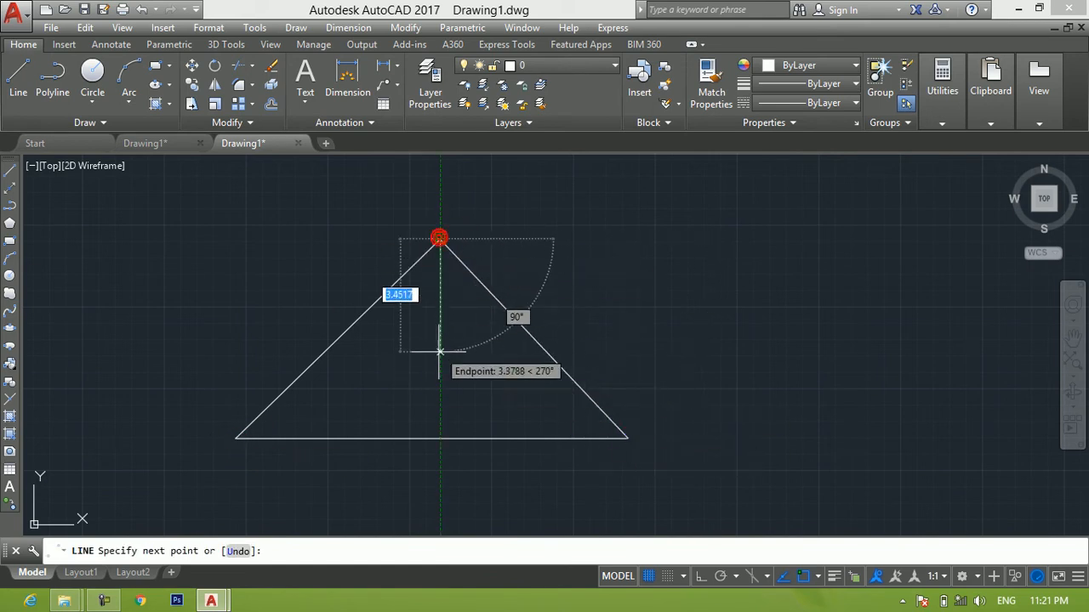
pyautogui.click(440, 439)
pyautogui.press('Escape')
# - Examine the triangle's apex, corners and the foot of the vertical line up close to check that the endpoints meet
pyautogui.scroll(4, 437, 230)
pyautogui.scroll(5, 456, 391)
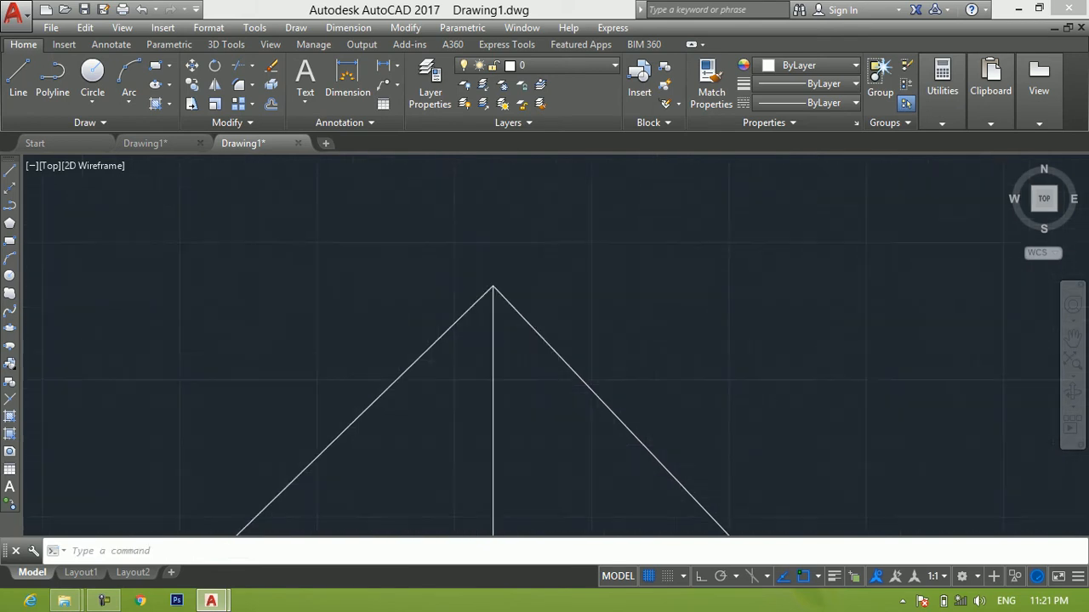
pyautogui.scroll(-4, 507, 300)
pyautogui.scroll(4, 526, 254)
pyautogui.scroll(-7, 523, 258)
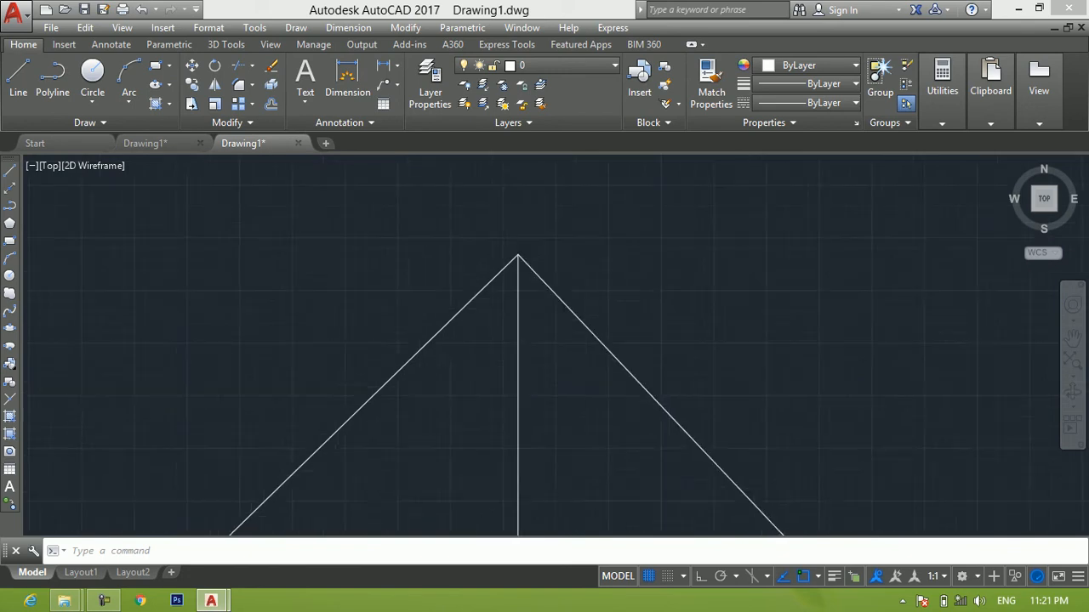
pyautogui.scroll(-1, 617, 400)
pyautogui.moveTo(618, 402); pyautogui.dragTo(509, 338, button='middle')
pyautogui.scroll(10, 573, 377)
pyautogui.scroll(7, 347, 262)
pyautogui.scroll(-2, 354, 267)
pyautogui.scroll(-3, 289, 255)
pyautogui.moveTo(315, 284); pyautogui.dragTo(658, 342, button='middle')
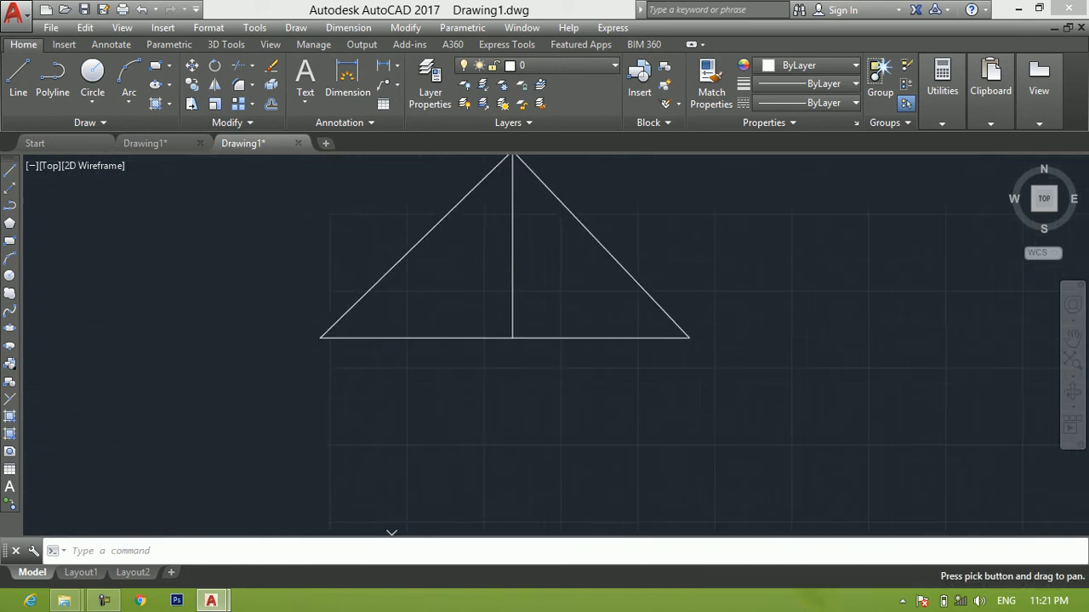
pyautogui.scroll(4, 265, 285)
pyautogui.scroll(-5, 347, 349)
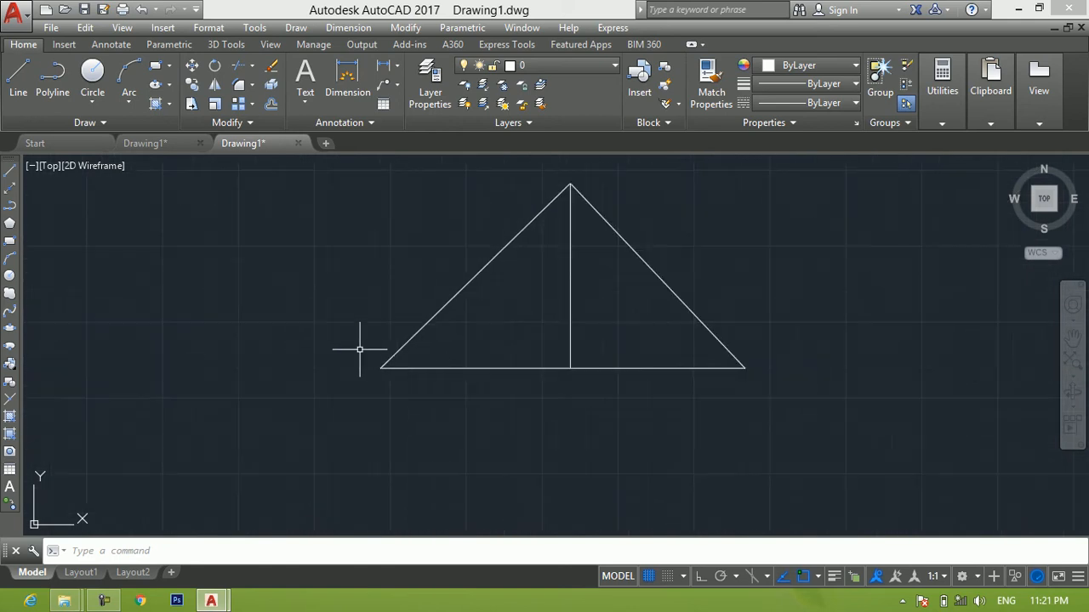
pyautogui.moveTo(536, 370); pyautogui.dragTo(377, 432, button='middle')
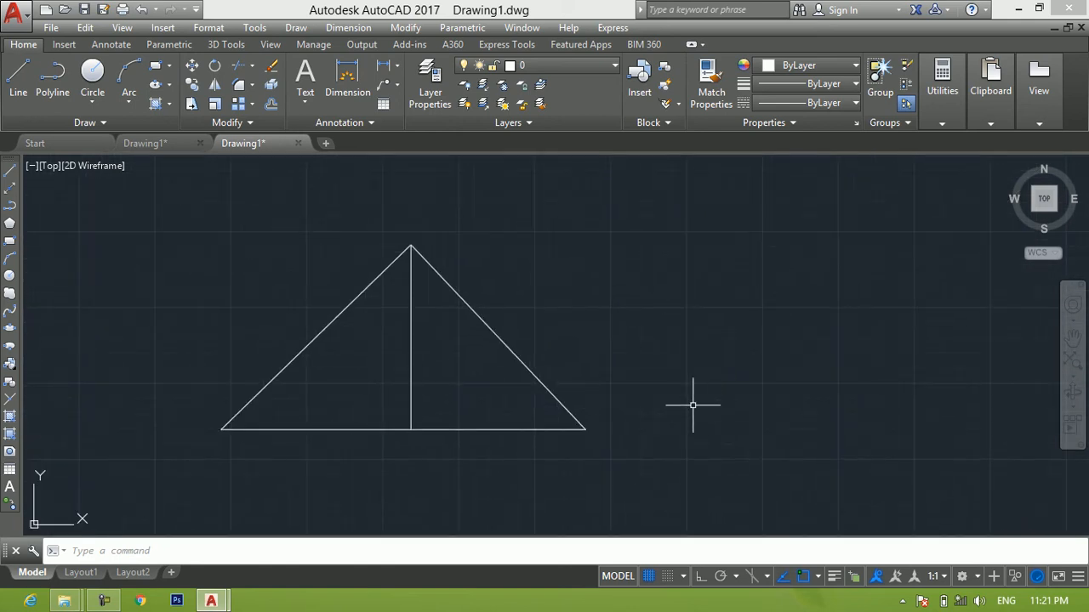
# - Review the available object snap modes in the drafting settings and close them without changes
pyautogui.click(683, 577)
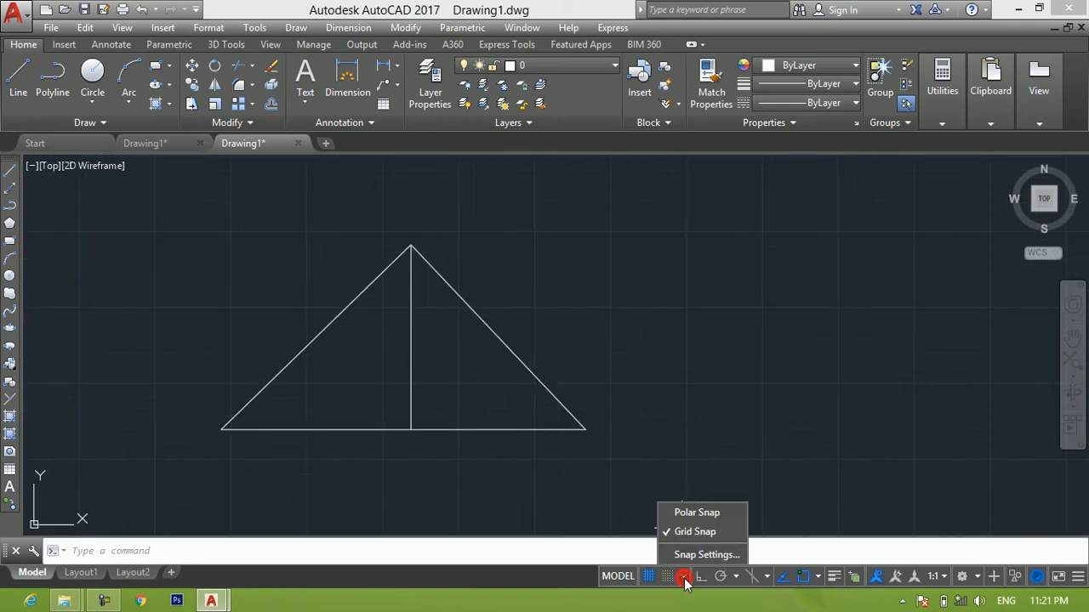
pyautogui.click(694, 564)
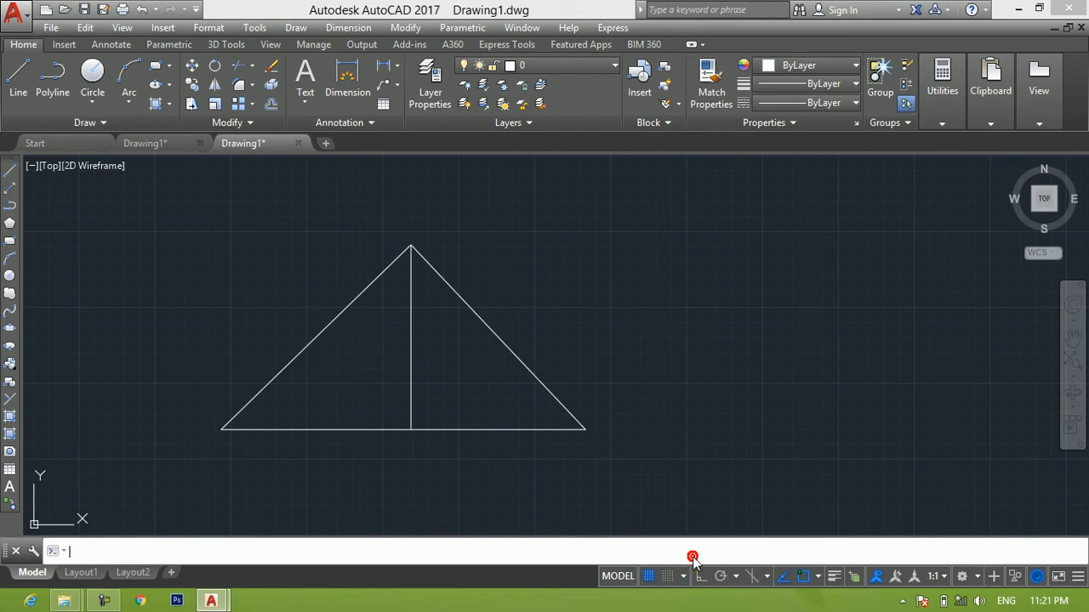
pyautogui.click(407, 198)
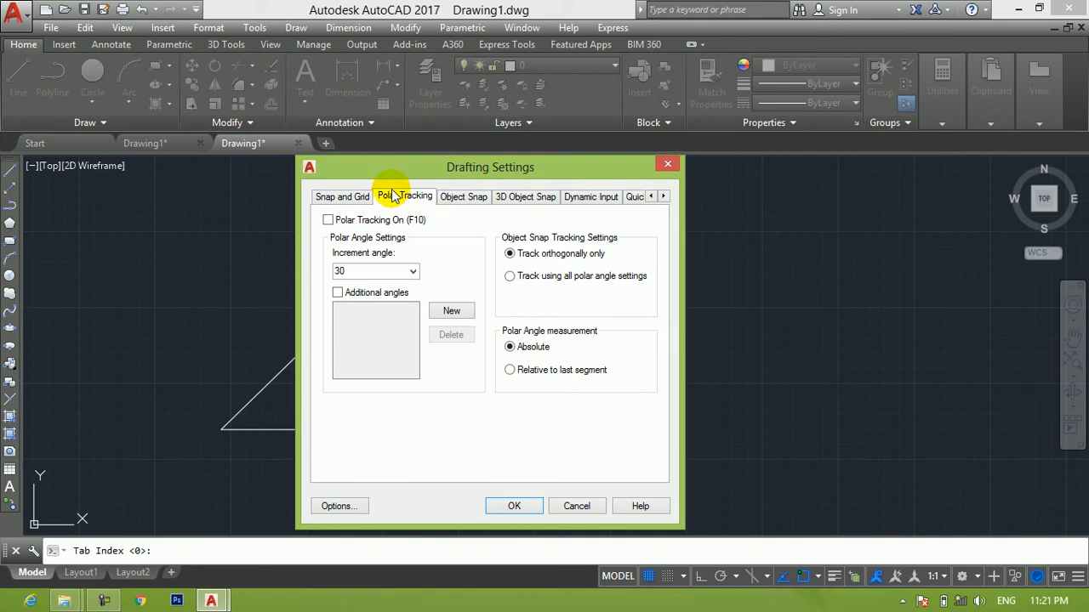
pyautogui.click(469, 199)
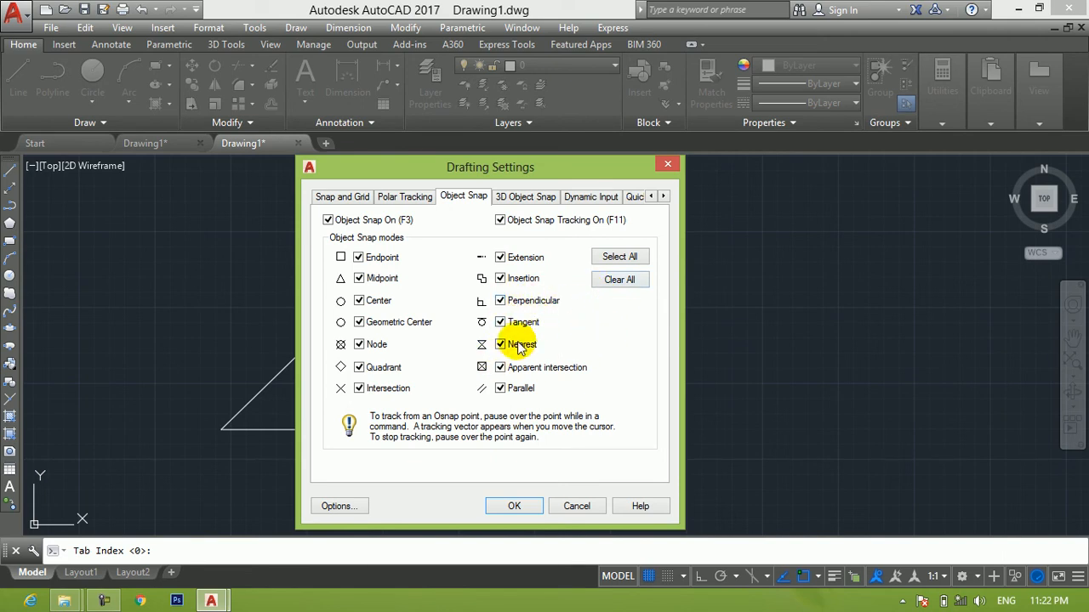
pyautogui.click(575, 503)
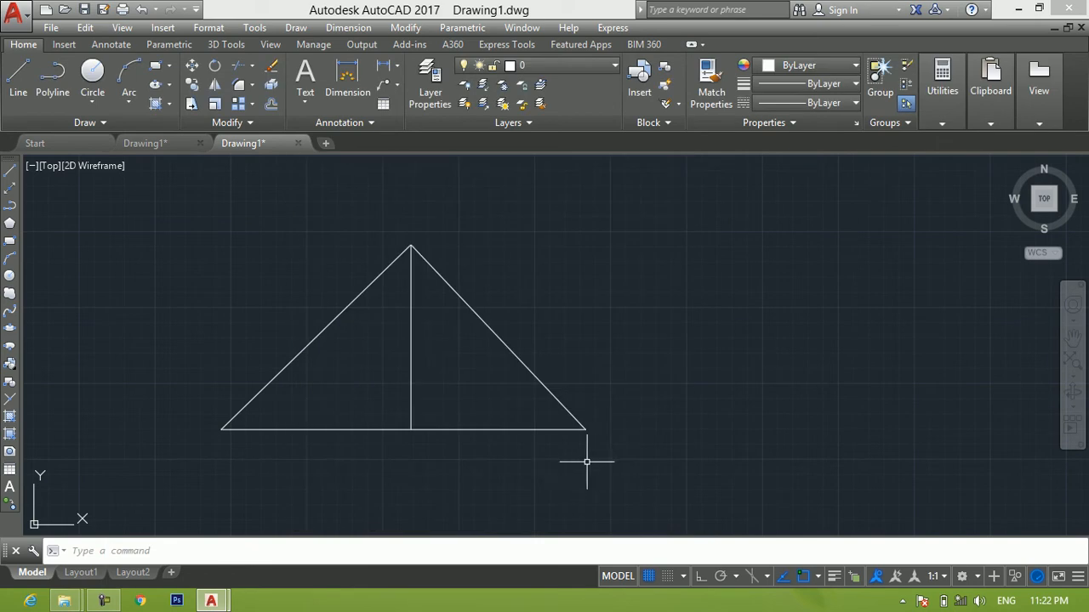
# - Delete the triangle's two slanted sides and its vertical line, leaving only the base line
pyautogui.moveTo(577, 252); pyautogui.dragTo(252, 310)
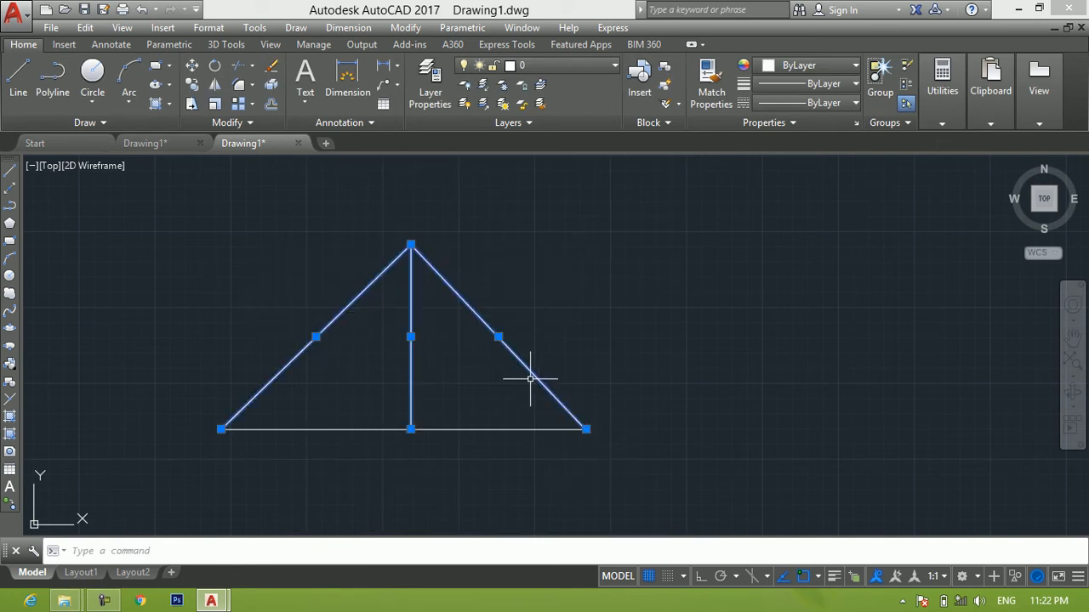
pyautogui.press('Delete')
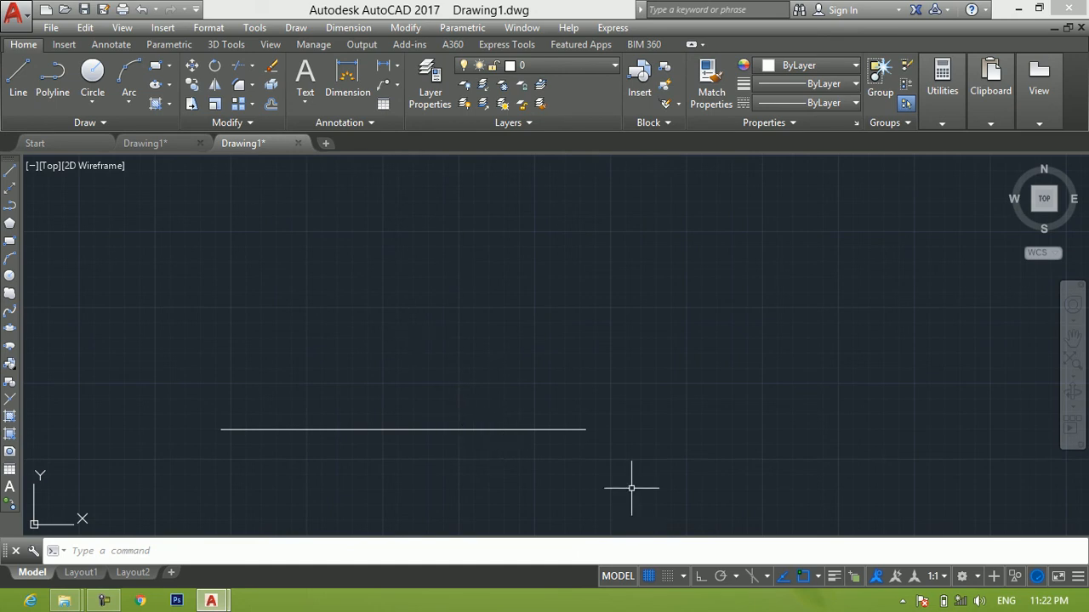
# - Switch the Midpoint object snap off and back on in the drafting settings and accept them
pyautogui.click(683, 577)
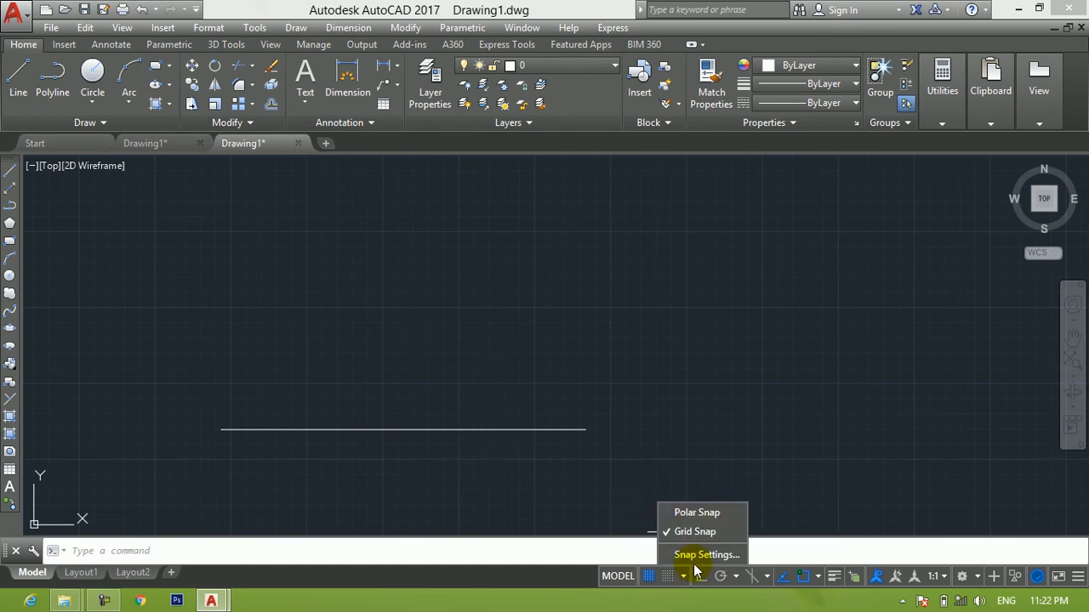
pyautogui.click(695, 558)
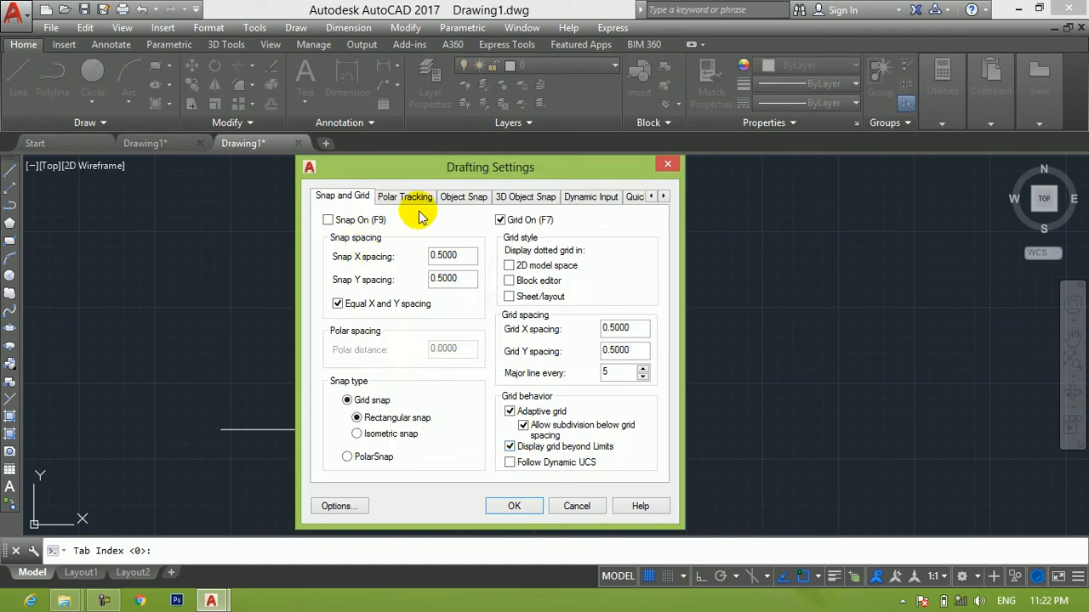
pyautogui.click(465, 198)
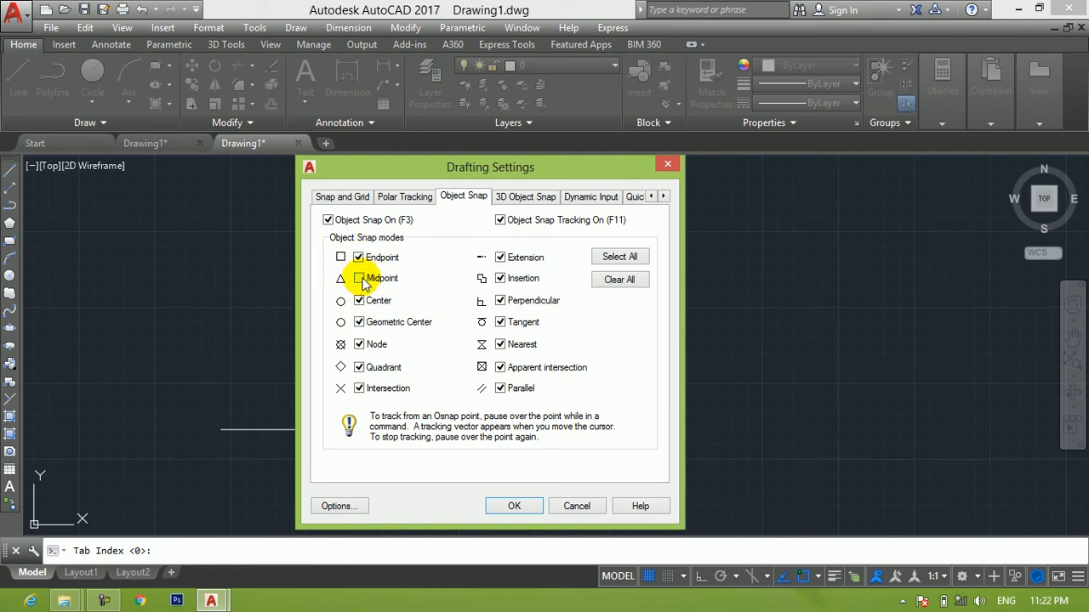
pyautogui.click(360, 279)
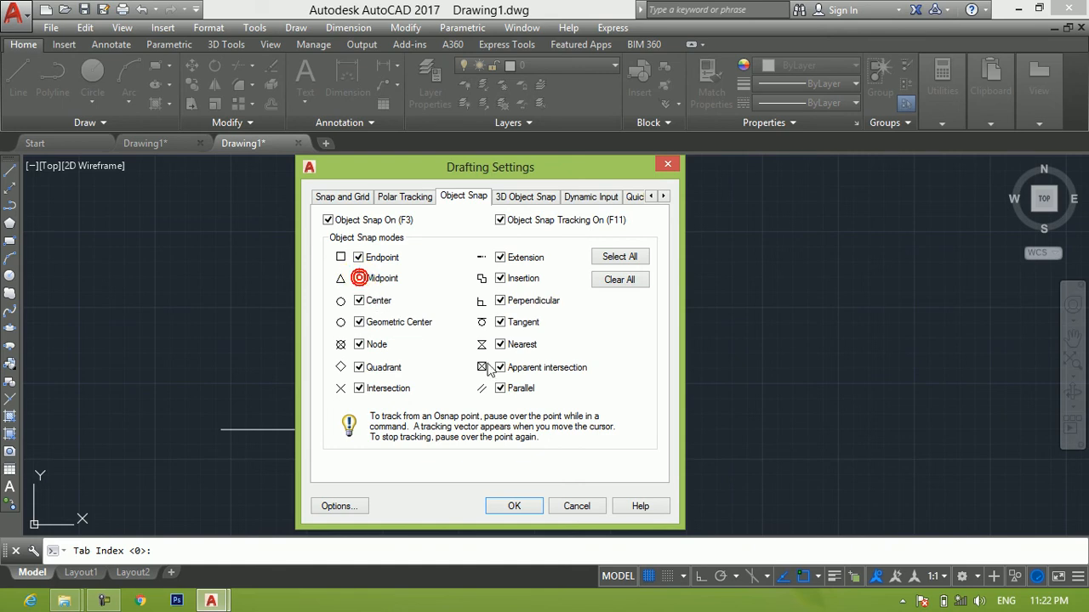
pyautogui.click(359, 278)
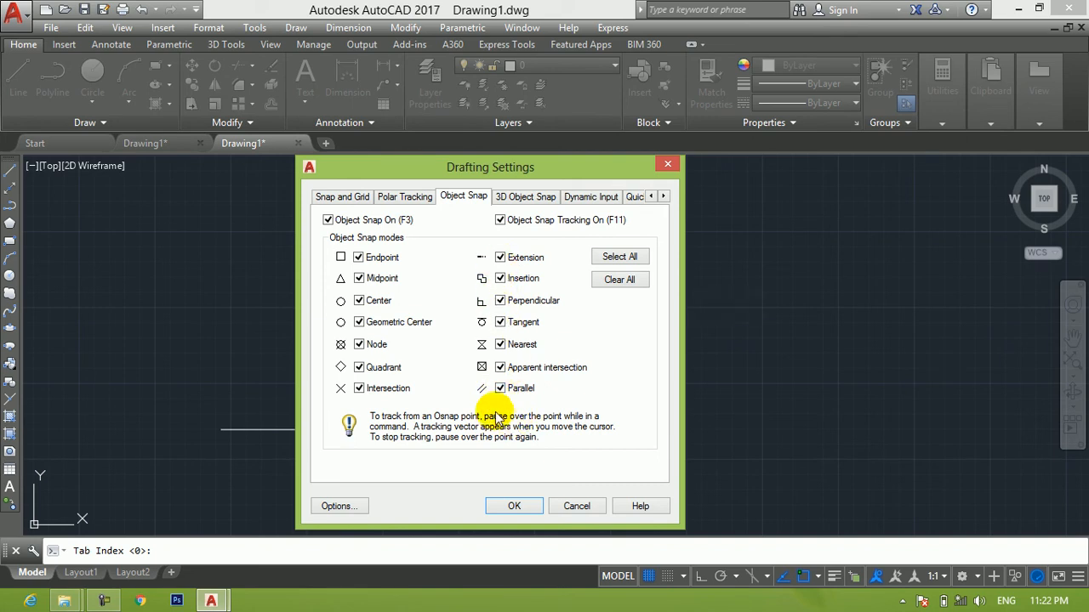
pyautogui.click(502, 505)
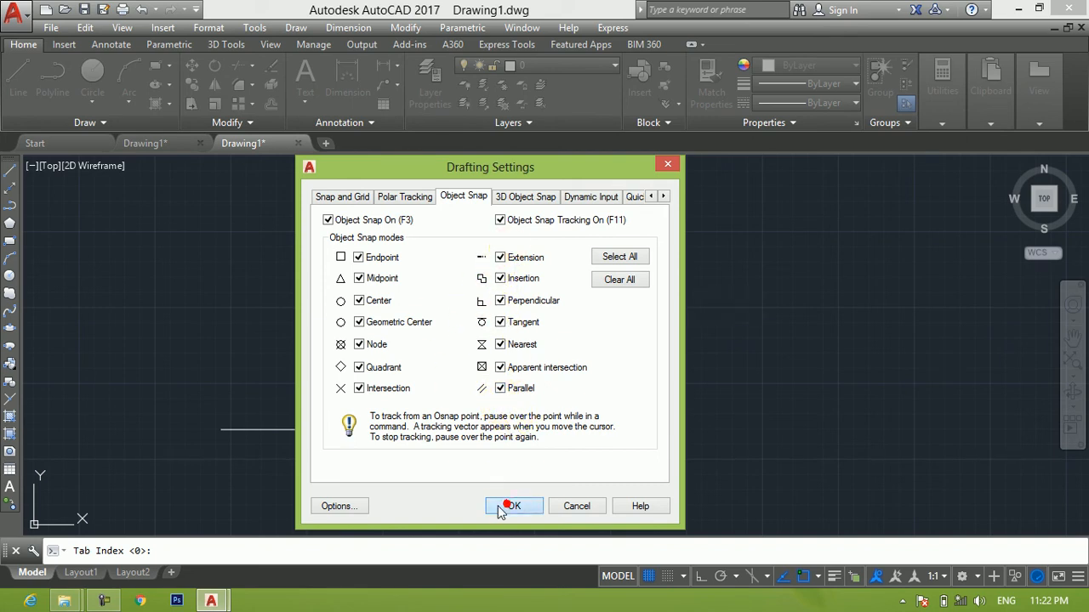
# - Select the remaining base line, look over the list of active object snap modes, and delete the line
pyautogui.click(698, 359)
pyautogui.click(217, 468)
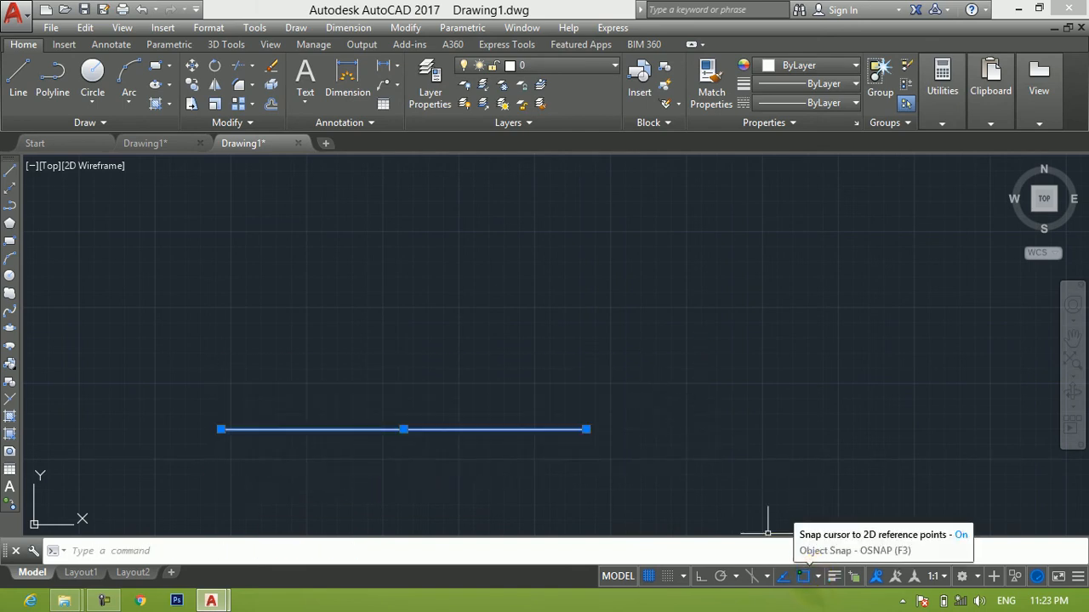
pyautogui.click(816, 578)
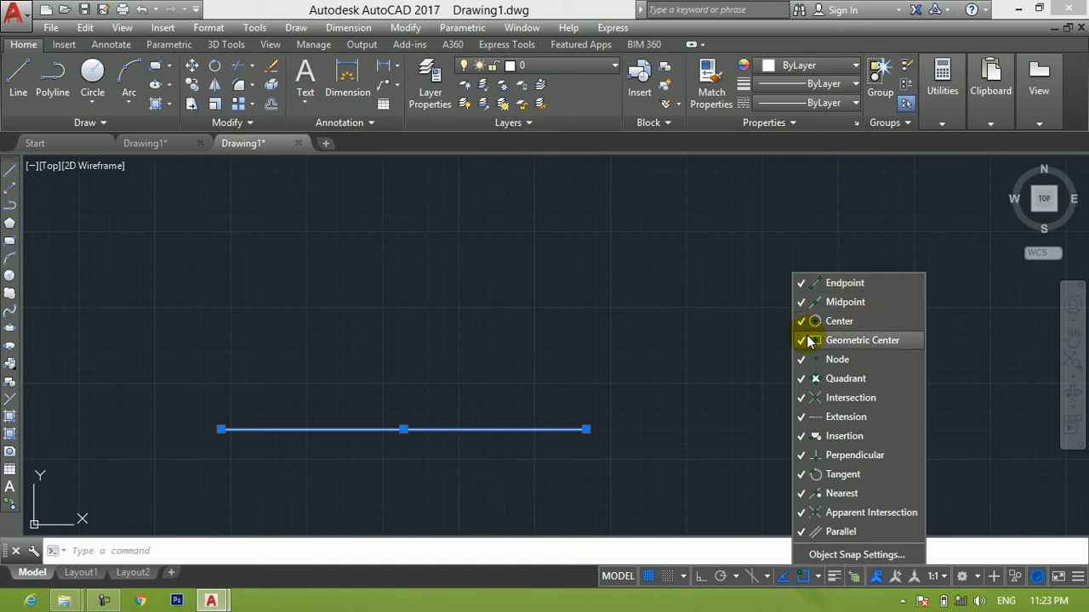
pyautogui.click(593, 306)
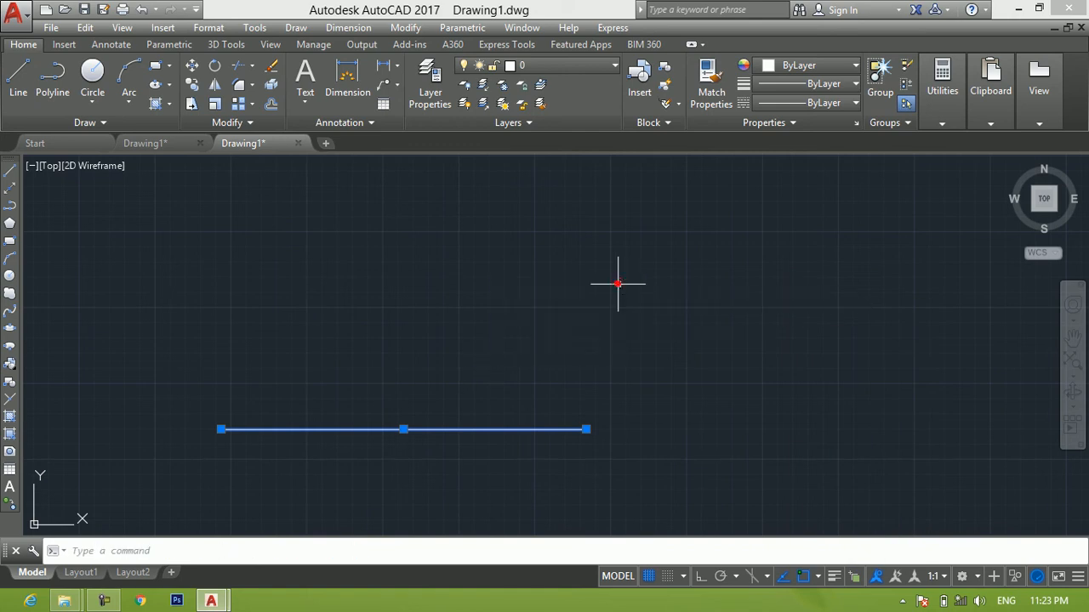
pyautogui.press('Delete')
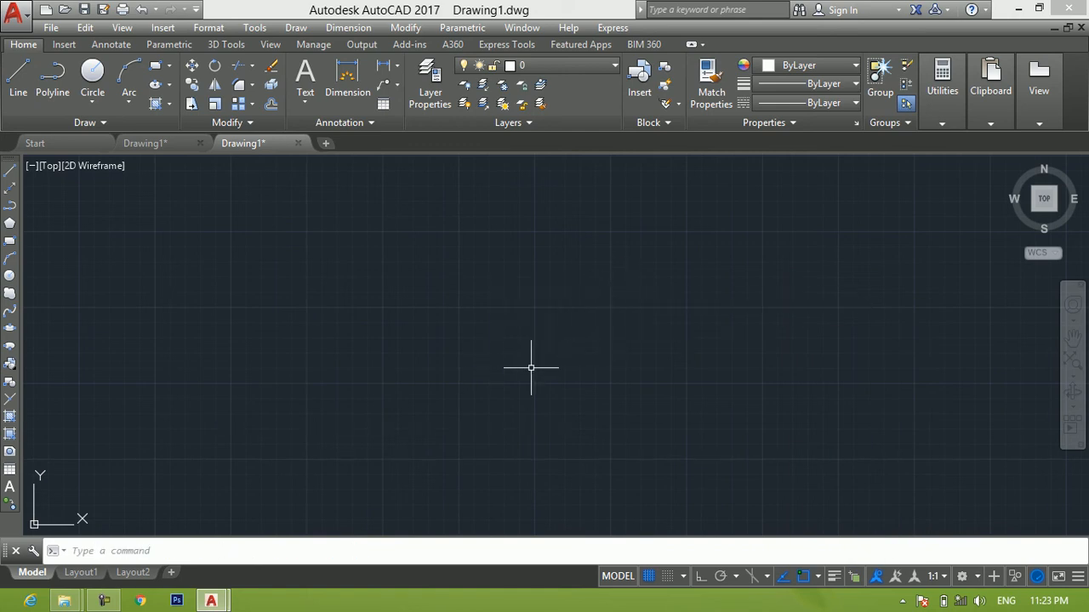
# - Draw a circle freehand in the empty drawing area, slightly left of the middle
pyautogui.press('Return')
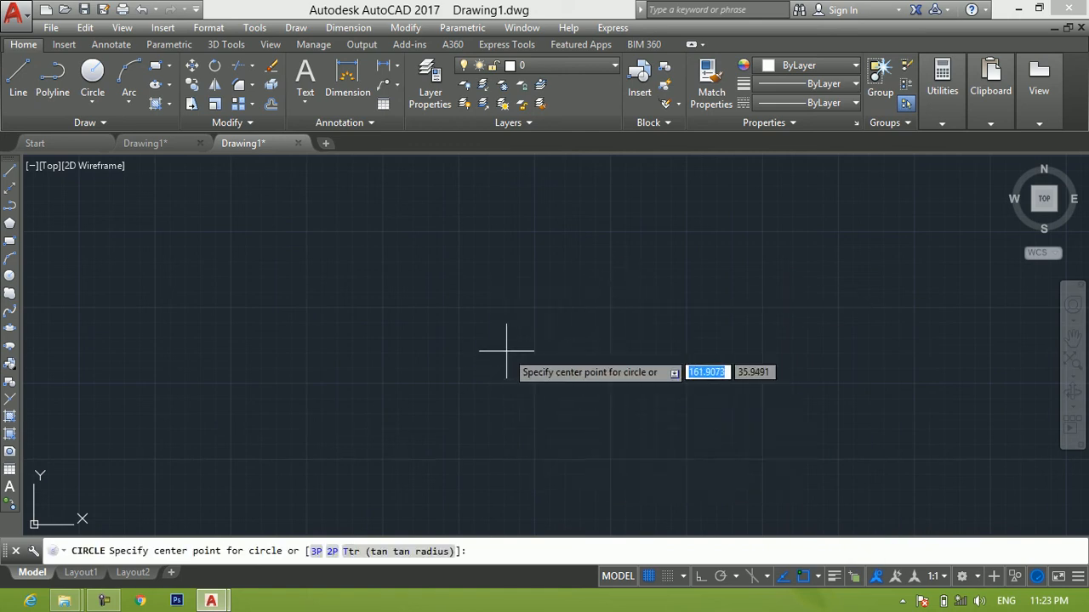
pyautogui.click(414, 336)
pyautogui.click(506, 399)
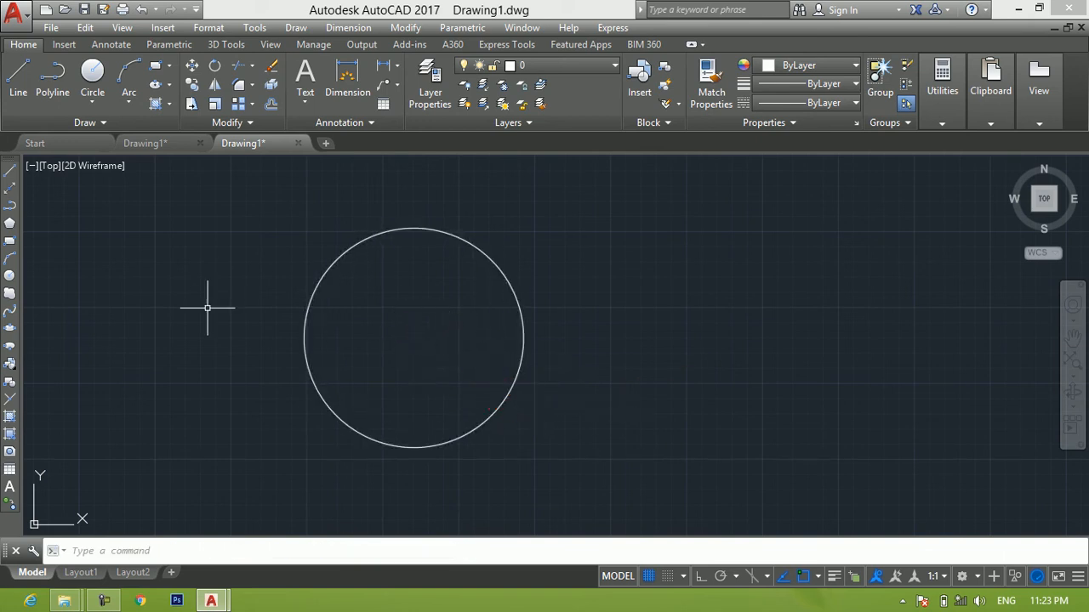
# - Start a line right of the circle, test snapping its end to the circle's center, and cancel the line
pyautogui.press('Return')
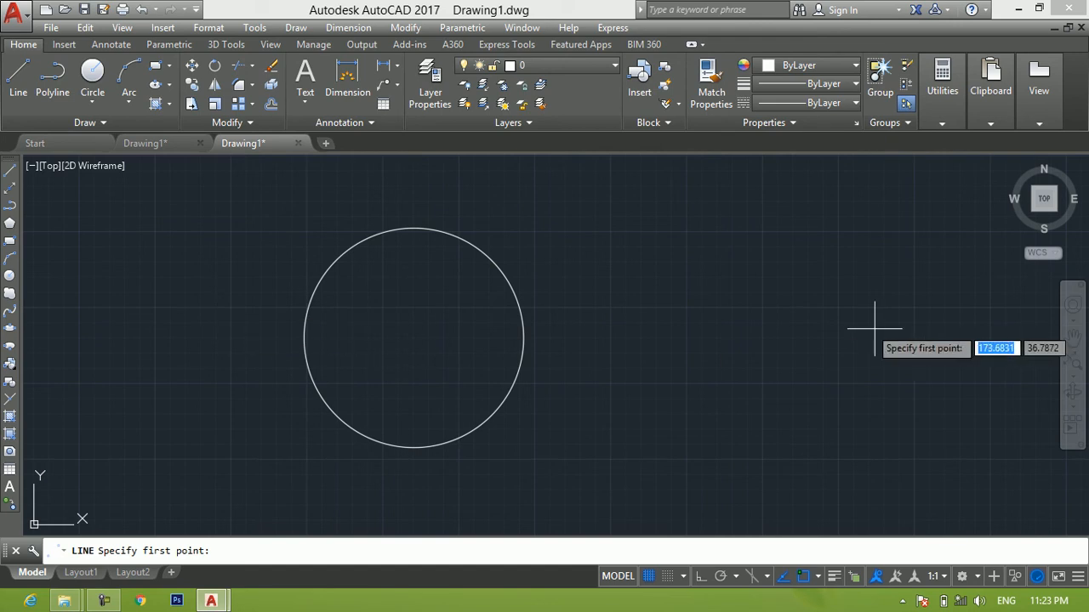
pyautogui.click(787, 312)
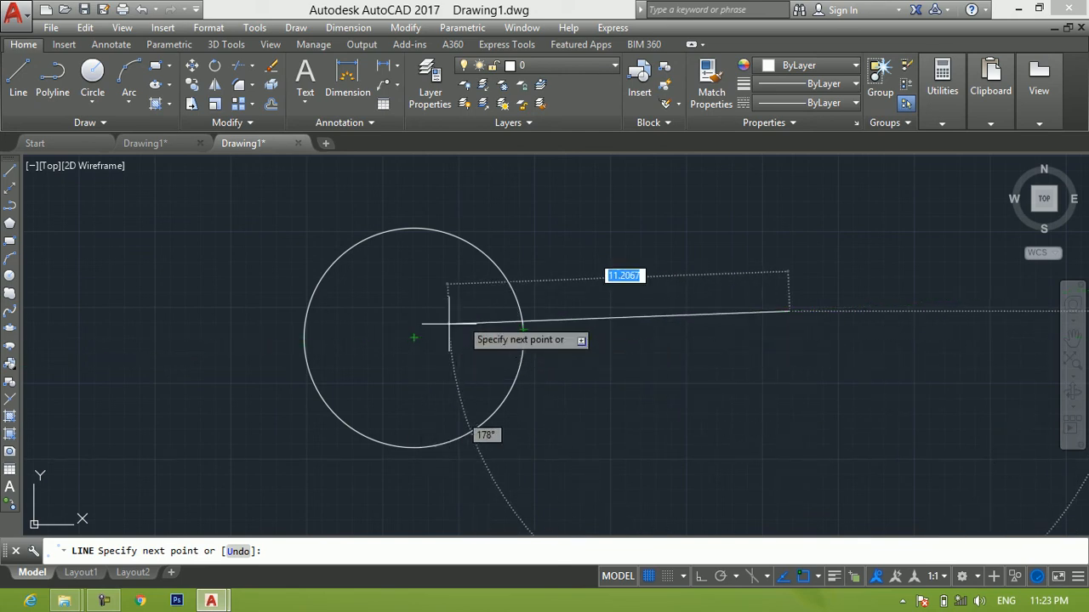
pyautogui.scroll(2, 413, 336)
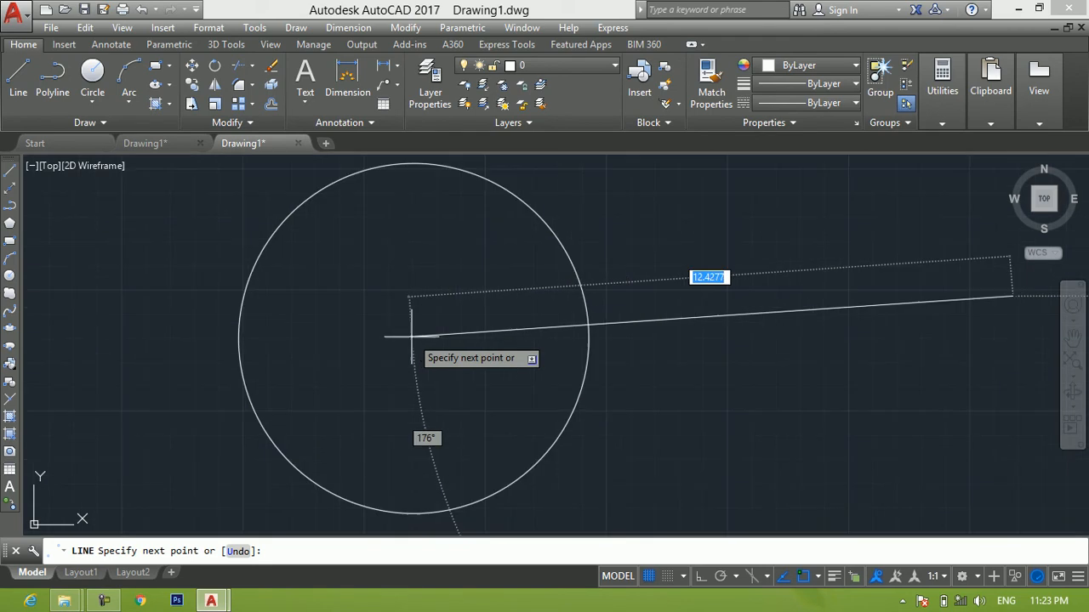
pyautogui.scroll(-2, 413, 337)
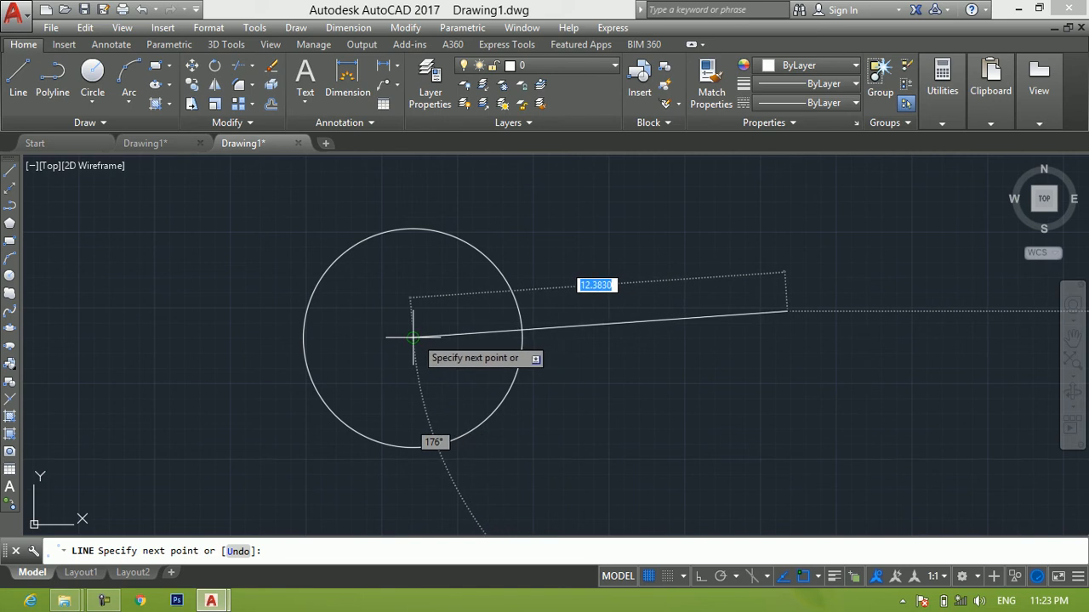
pyautogui.rightClick(680, 325)
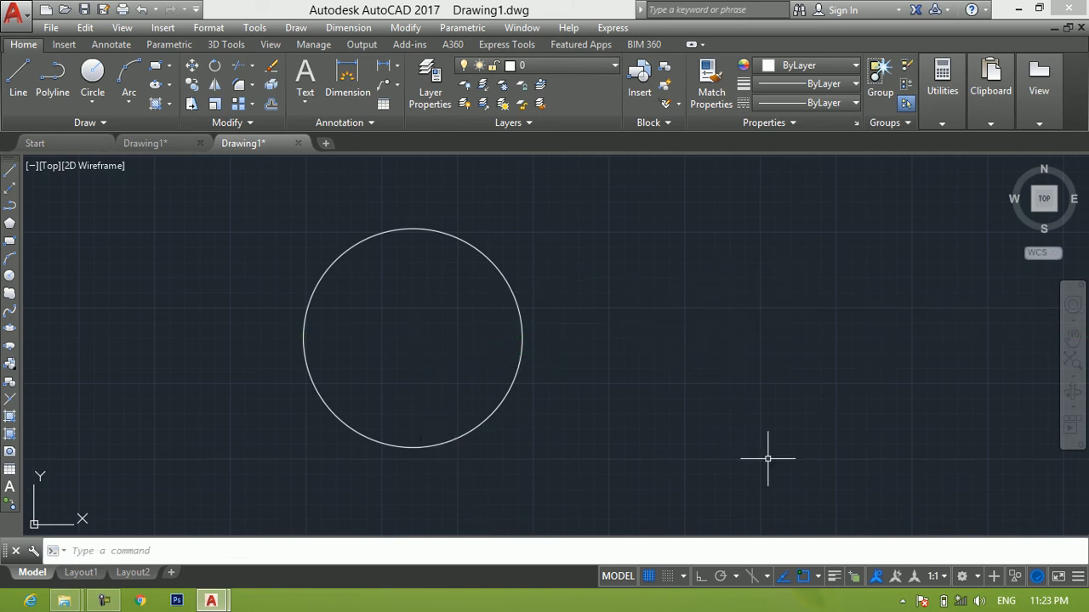
# - Turn off the Center object snap, test a line from right of the circle toward its center, and cancel it
pyautogui.click(817, 576)
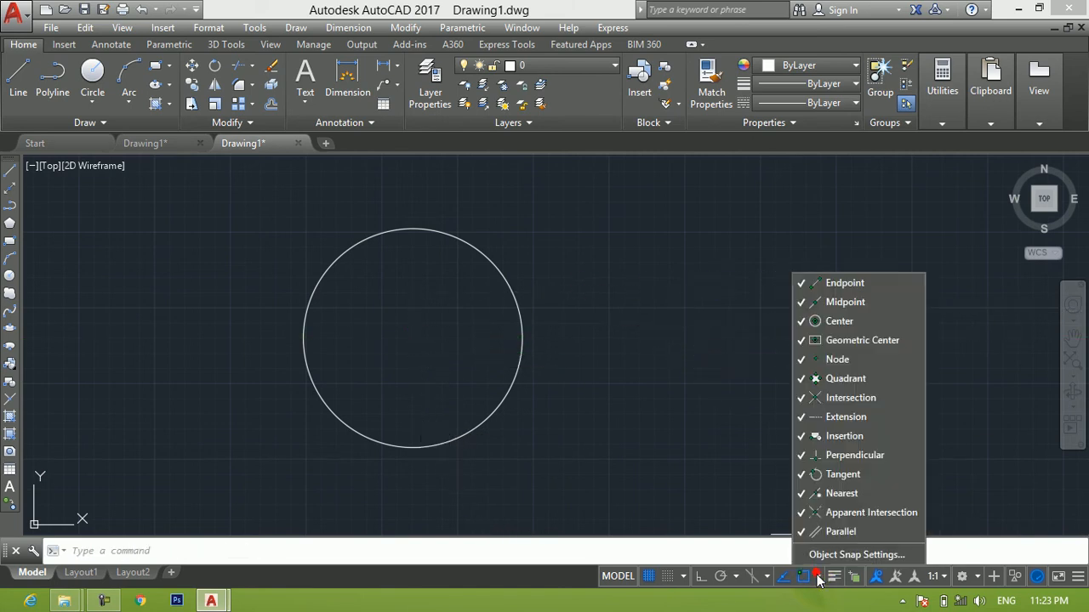
pyautogui.click(800, 324)
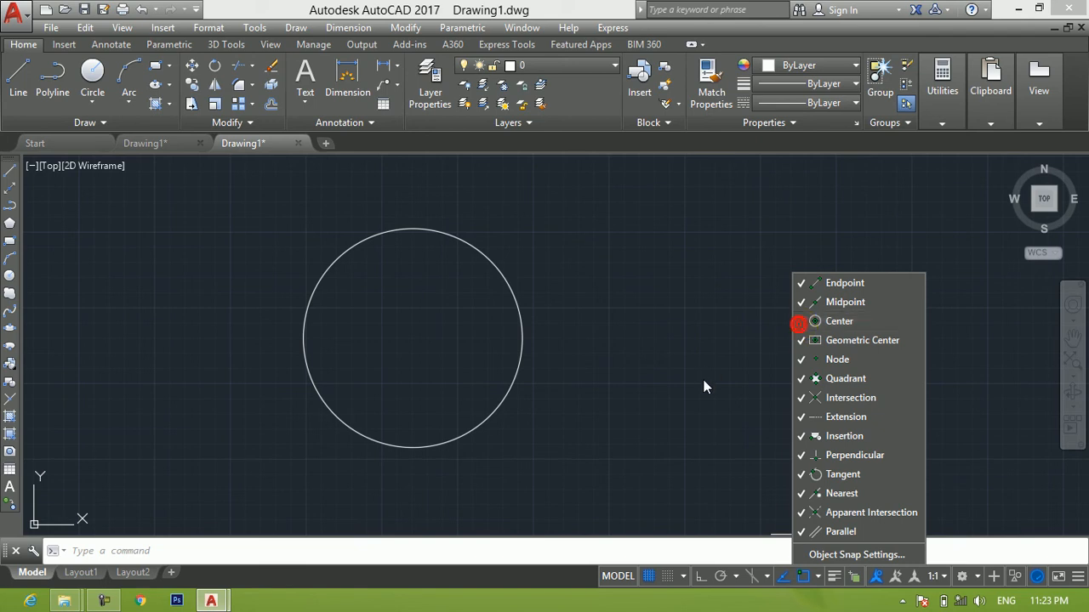
pyautogui.click(818, 577)
pyautogui.press('Return')
pyautogui.click(751, 268)
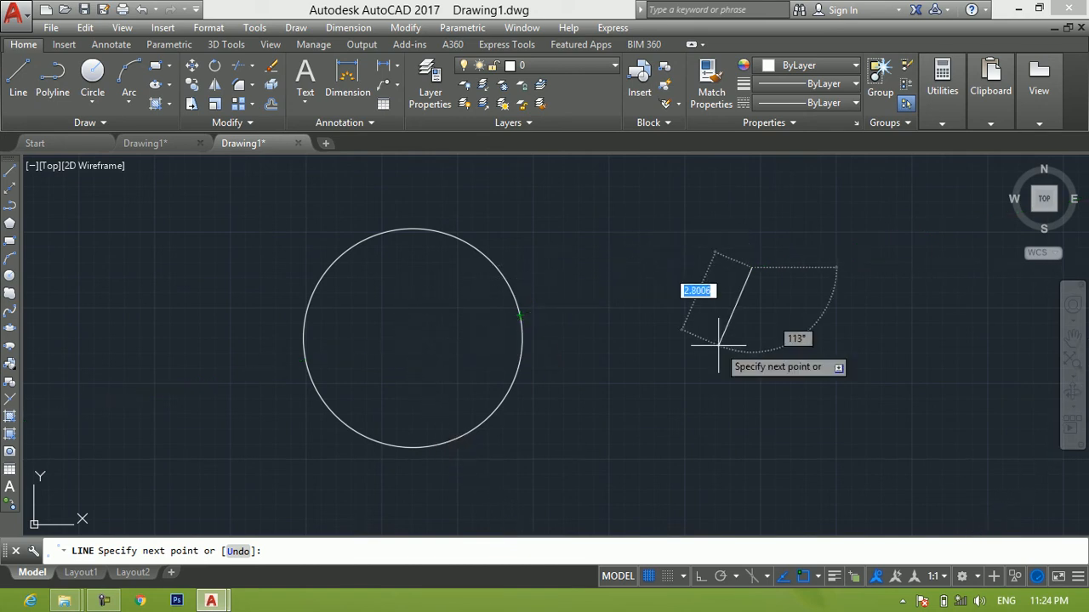
pyautogui.press('Escape')
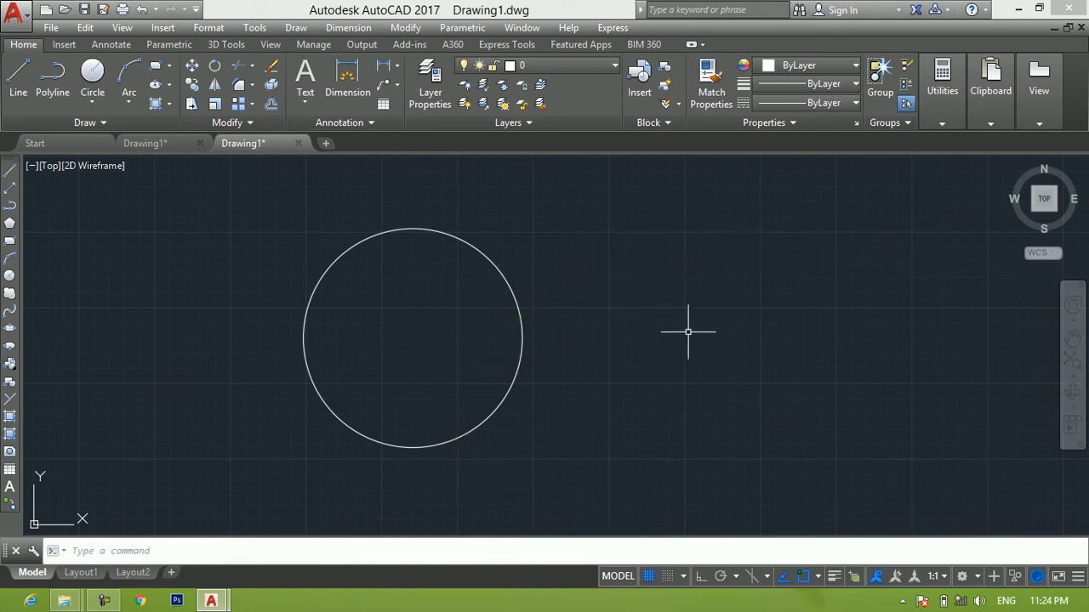
# - Turn the Center object snap back on and draw a line from a point right of the circle to its center
pyautogui.click(819, 577)
pyautogui.click(804, 321)
pyautogui.click(745, 413)
pyautogui.write('l')
pyautogui.press('Return')
pyautogui.click(760, 303)
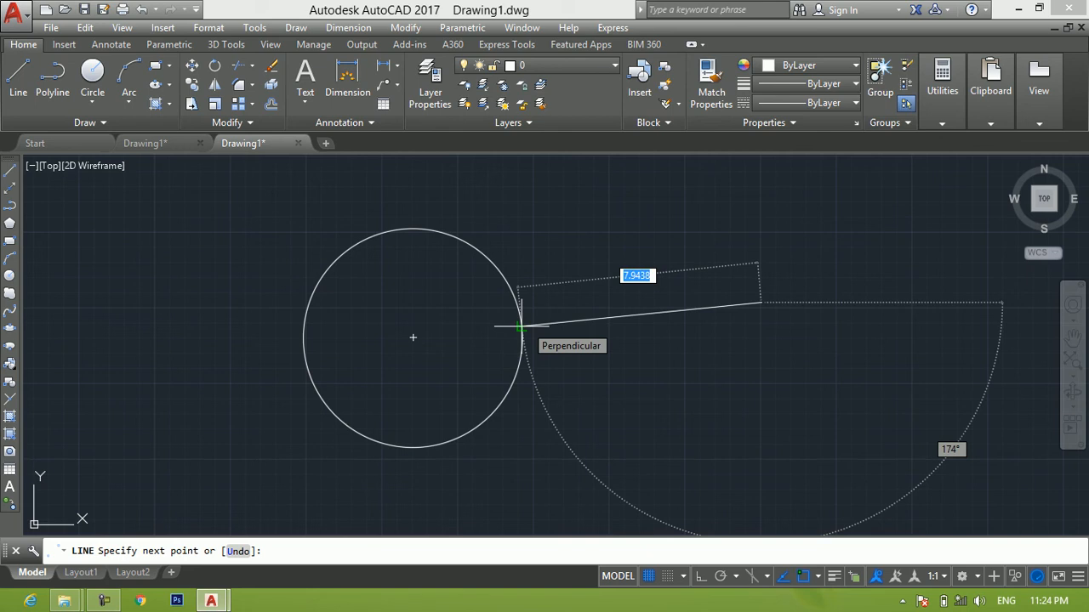
pyautogui.click(413, 337)
pyautogui.press('Return')
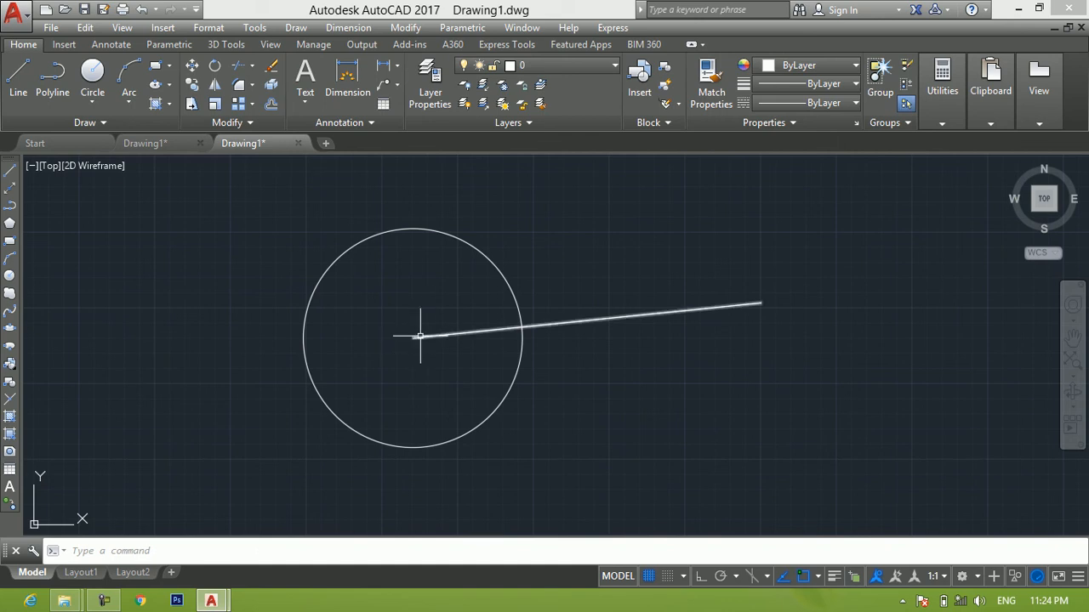
# - Delete the line that runs to the circle's center
pyautogui.click(700, 263)
pyautogui.click(639, 374)
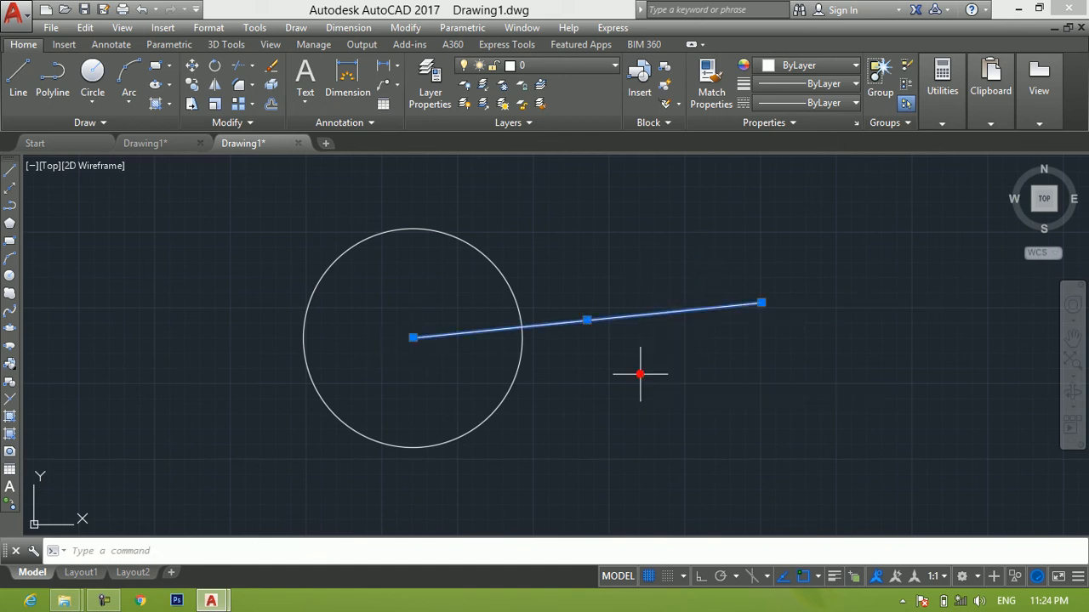
pyautogui.press('Delete')
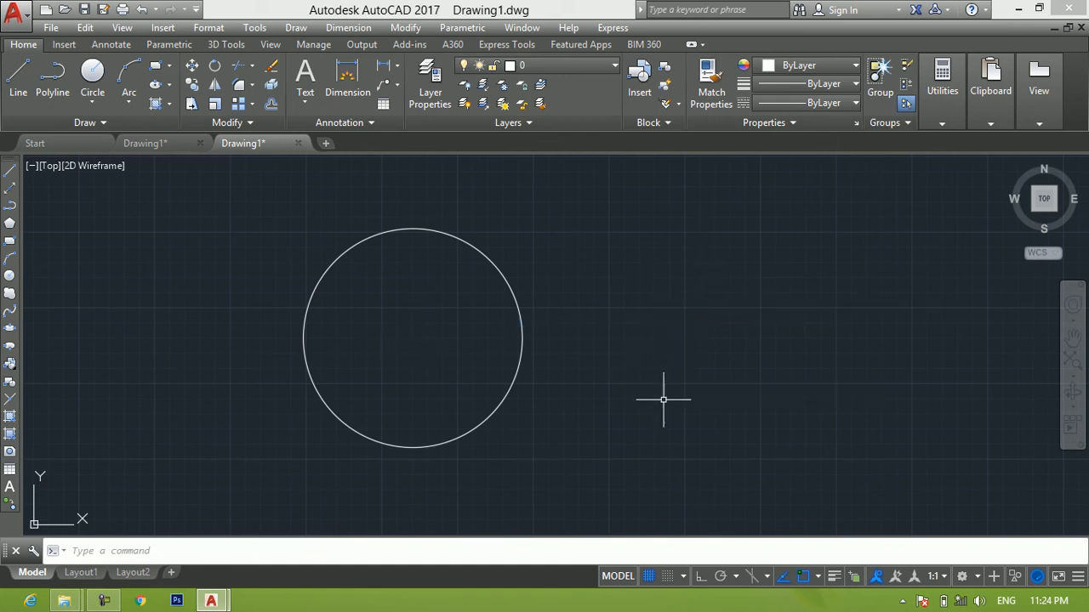
# - Draw a rectangle to the right of the circle, level with the circle's middle
pyautogui.click(818, 576)
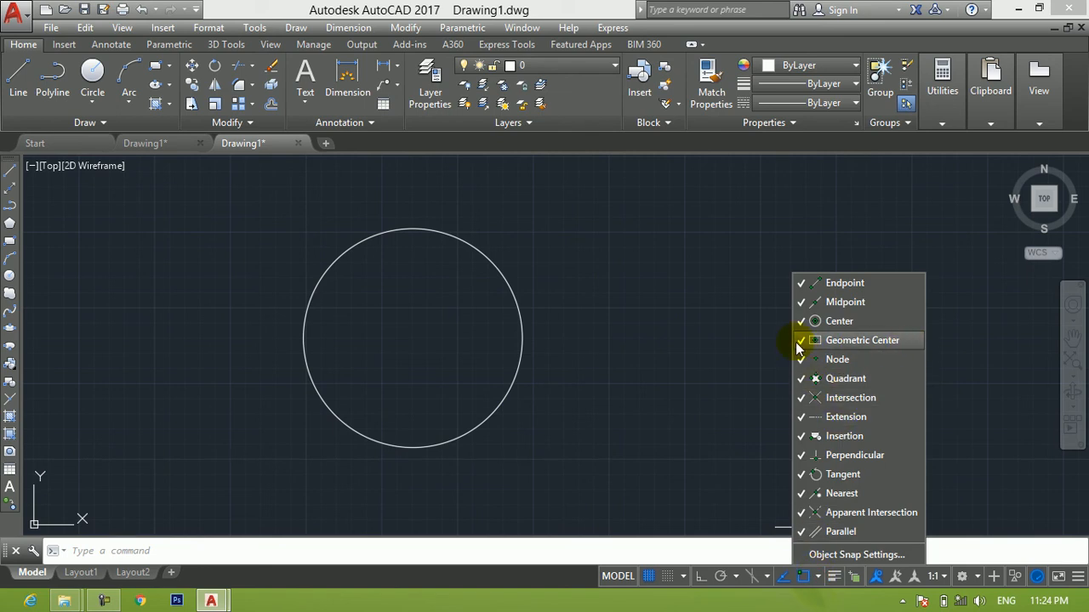
pyautogui.click(664, 334)
pyautogui.click(677, 302)
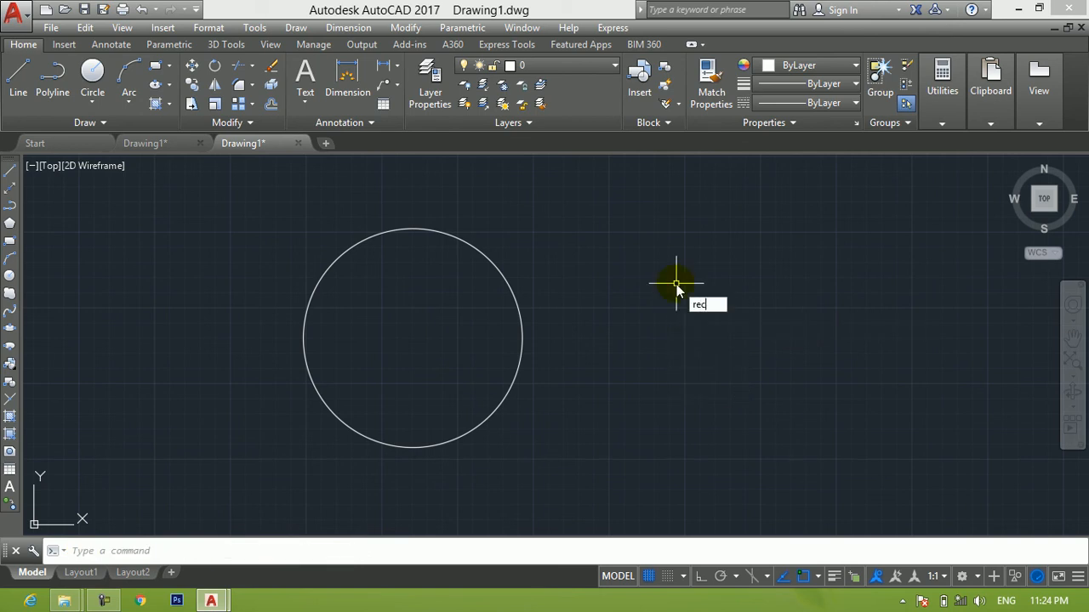
pyautogui.press('Return')
pyautogui.click(627, 276)
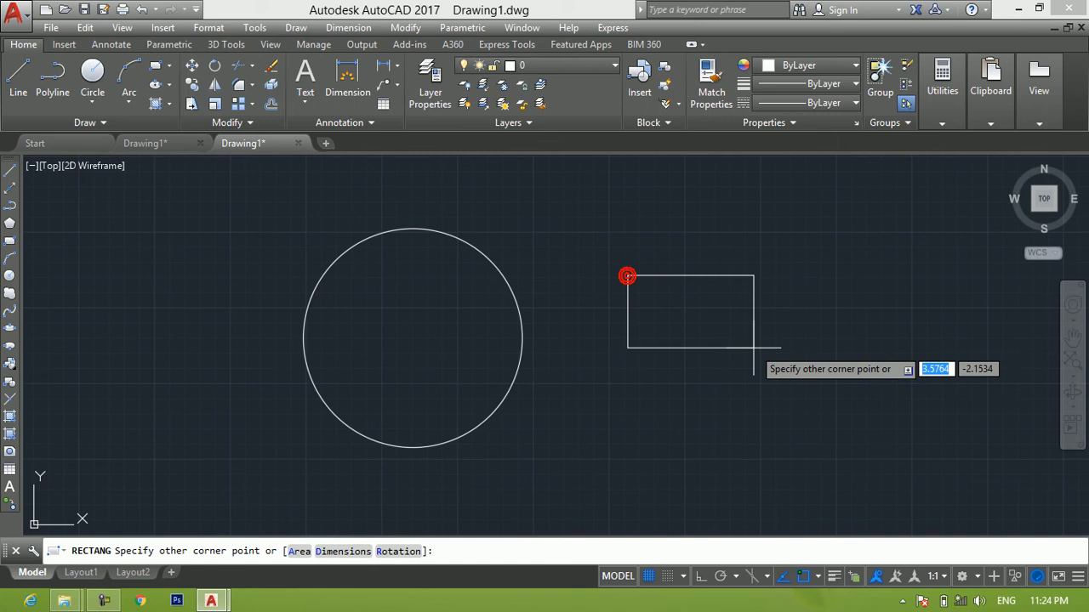
pyautogui.click(842, 397)
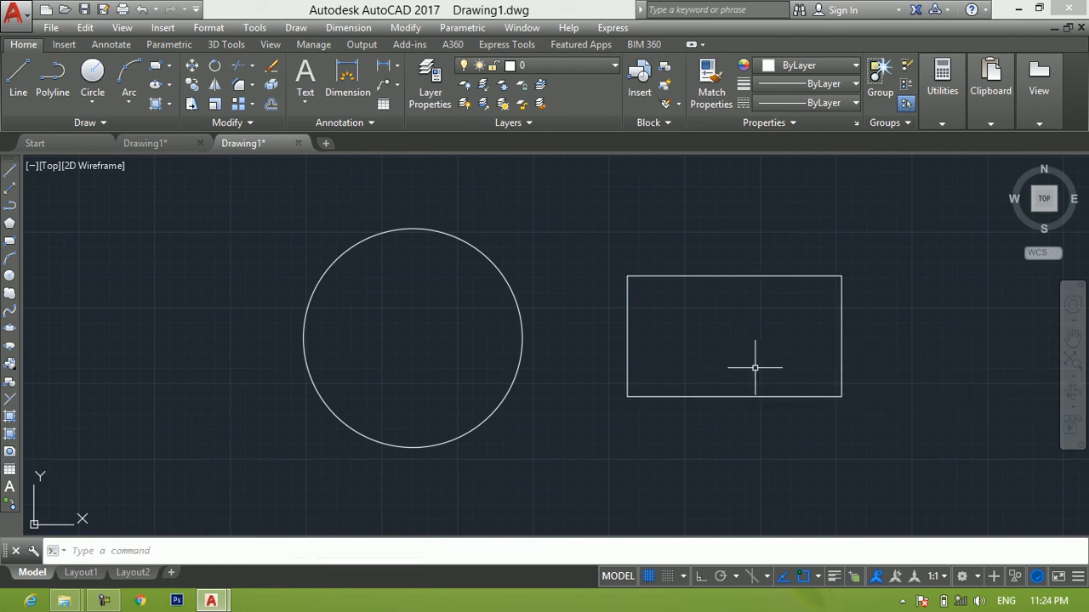
# - Start a line above the rectangle, test the Geometric Center snap in the rectangle, and cancel the line
pyautogui.click(820, 577)
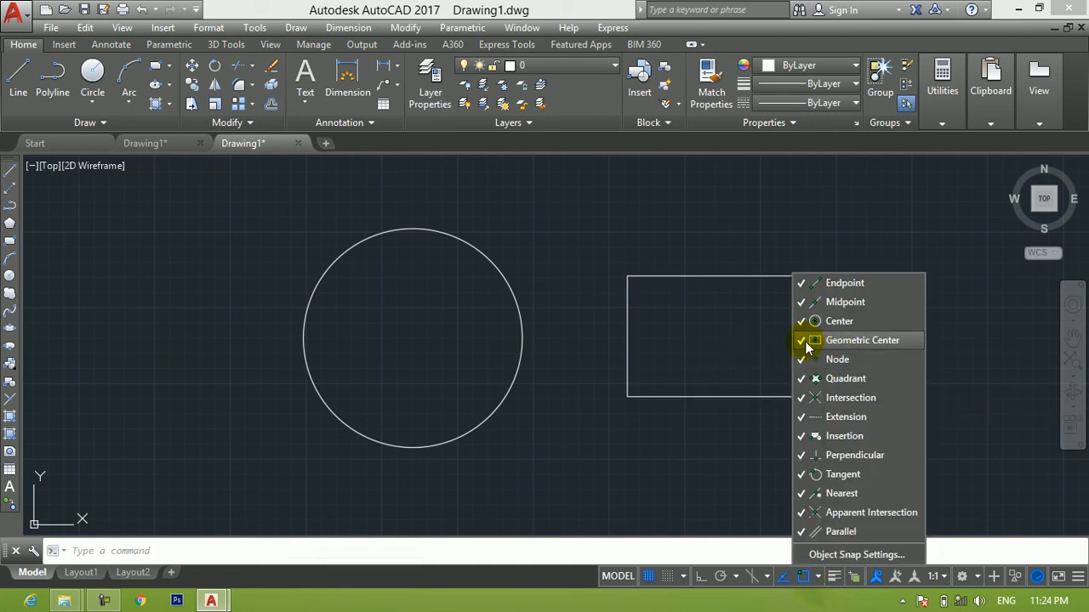
pyautogui.click(702, 336)
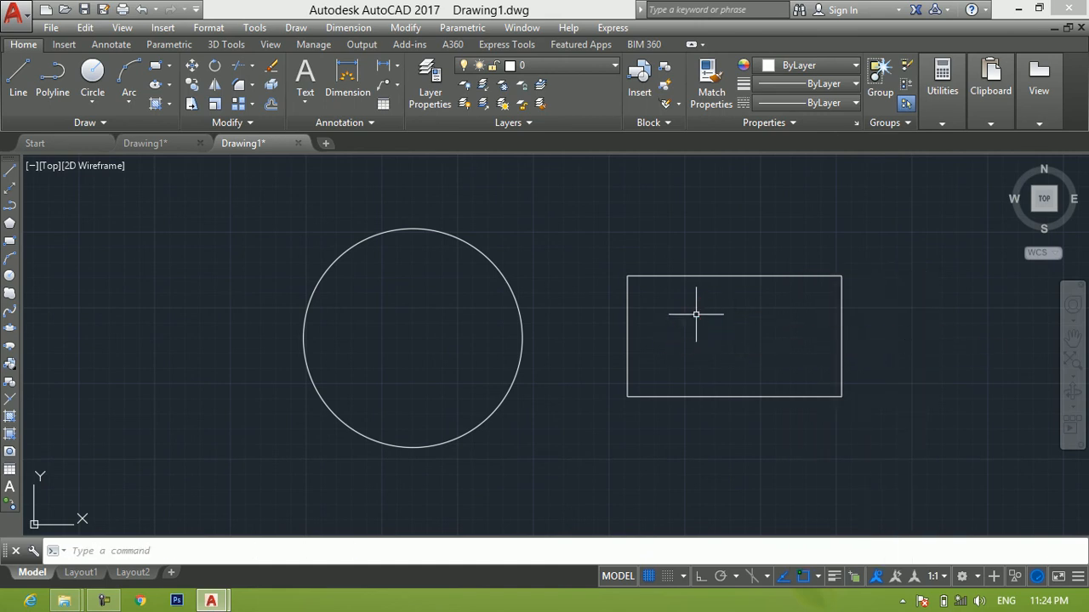
pyautogui.write('l')
pyautogui.press('Return')
pyautogui.click(566, 199)
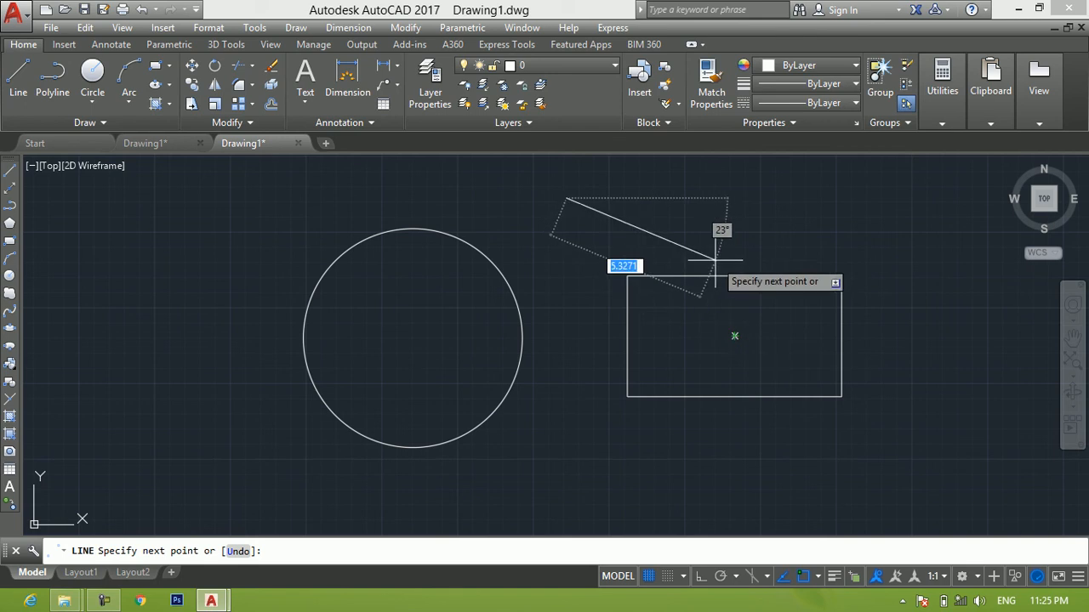
pyautogui.press('Escape')
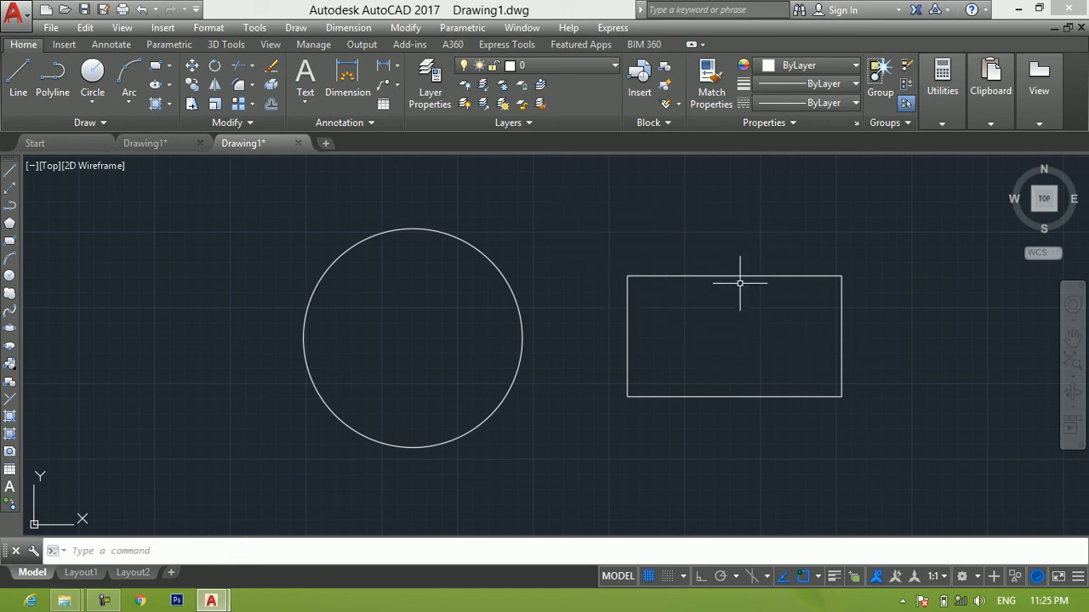
pyautogui.click(819, 576)
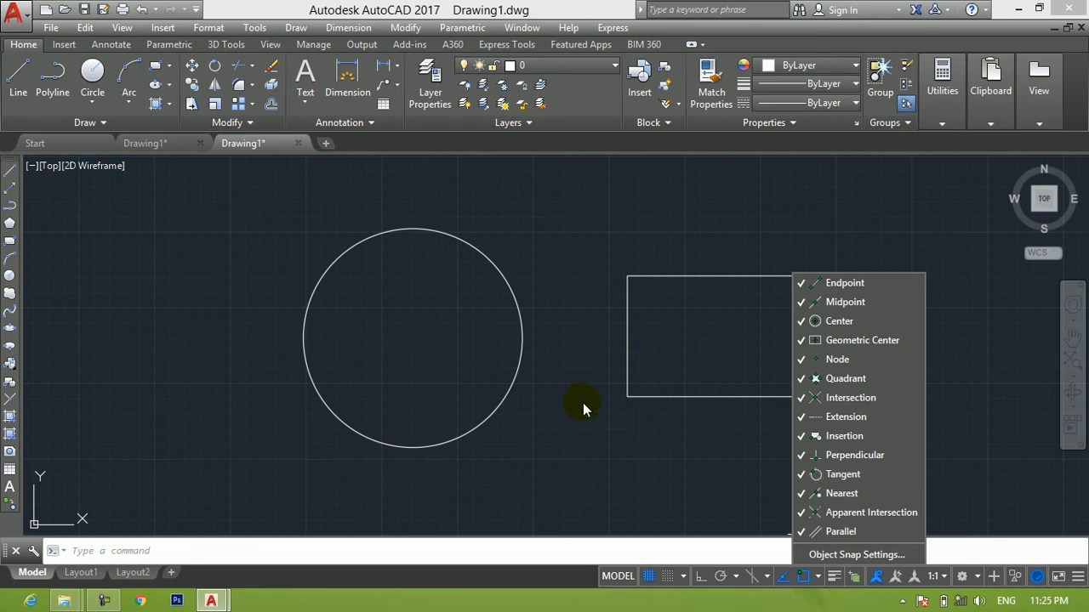
pyautogui.click(741, 501)
pyautogui.scroll(-2, 923, 313)
pyautogui.moveTo(899, 329); pyautogui.dragTo(649, 360, button='middle')
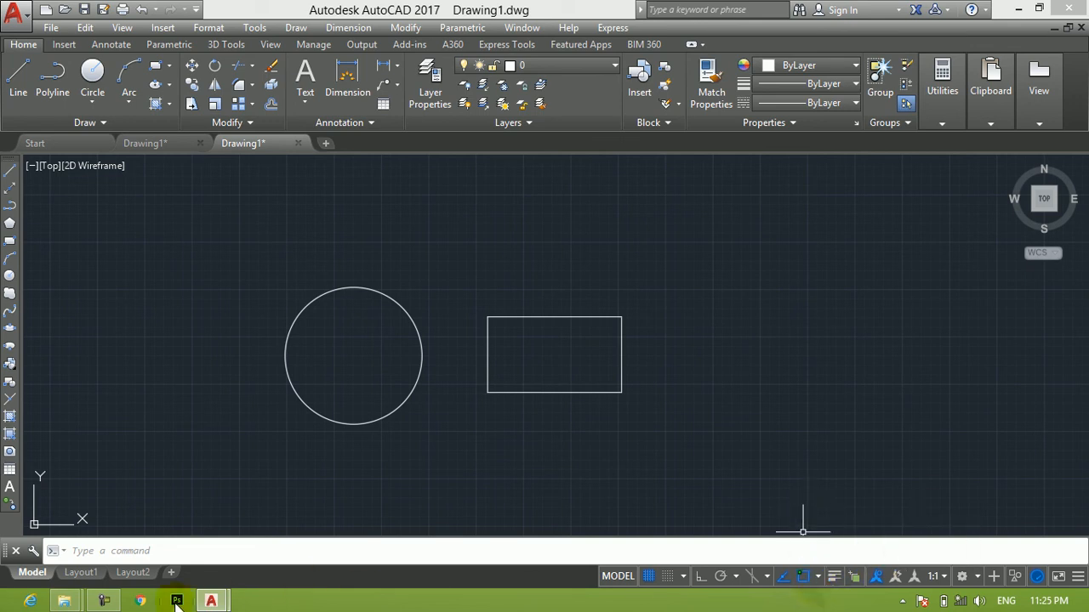
pyautogui.click(112, 601)
pyautogui.click(108, 601)
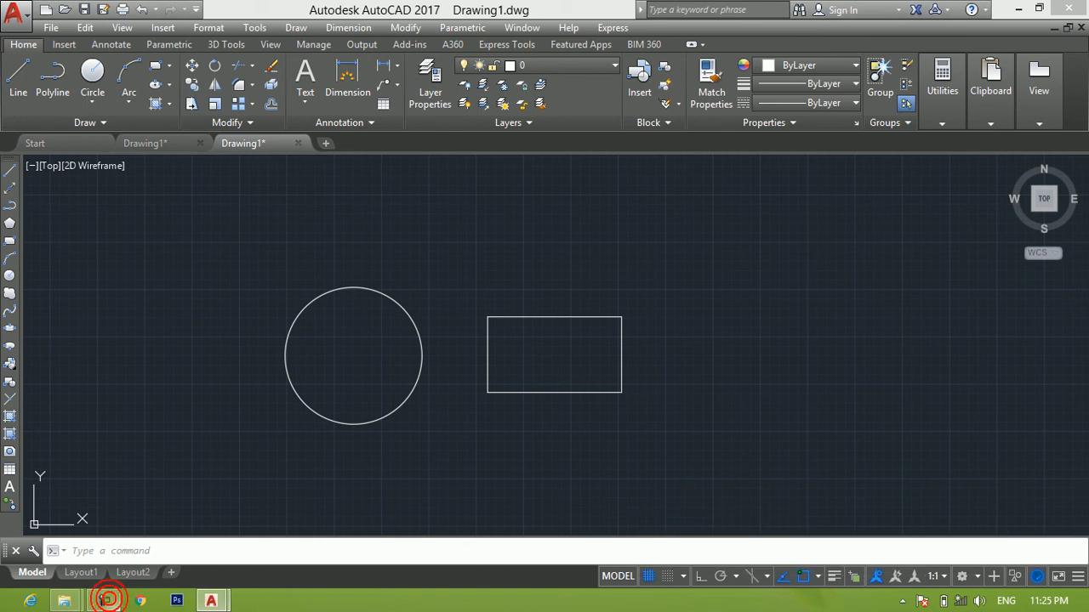
# - Draw three connected line segments in a zigzag, starting far right of the rectangle and ending just above it
pyautogui.scroll(-2, 733, 456)
pyautogui.moveTo(765, 430); pyautogui.dragTo(541, 432, button='middle')
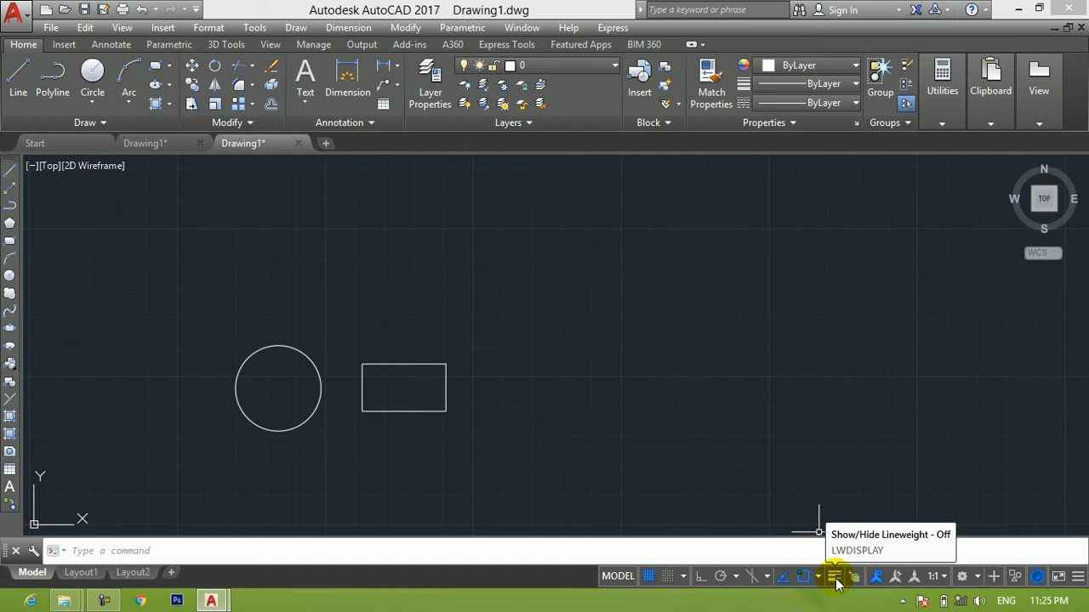
pyautogui.scroll(2, 606, 475)
pyautogui.scroll(-2, 655, 481)
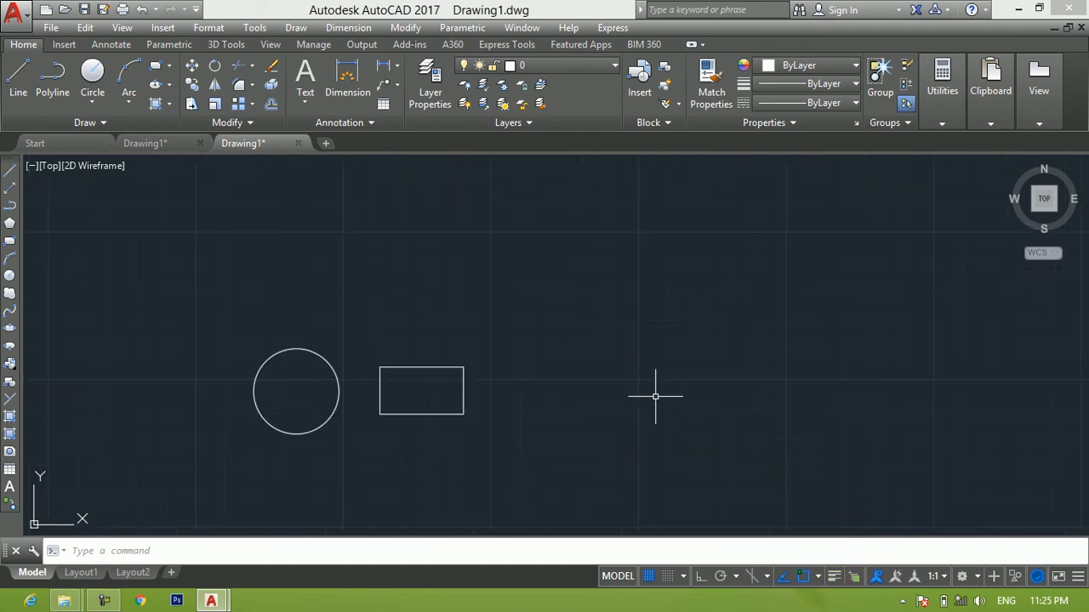
pyautogui.write('l')
pyautogui.press('Return')
pyautogui.click(795, 264)
pyautogui.click(614, 428)
pyautogui.click(479, 276)
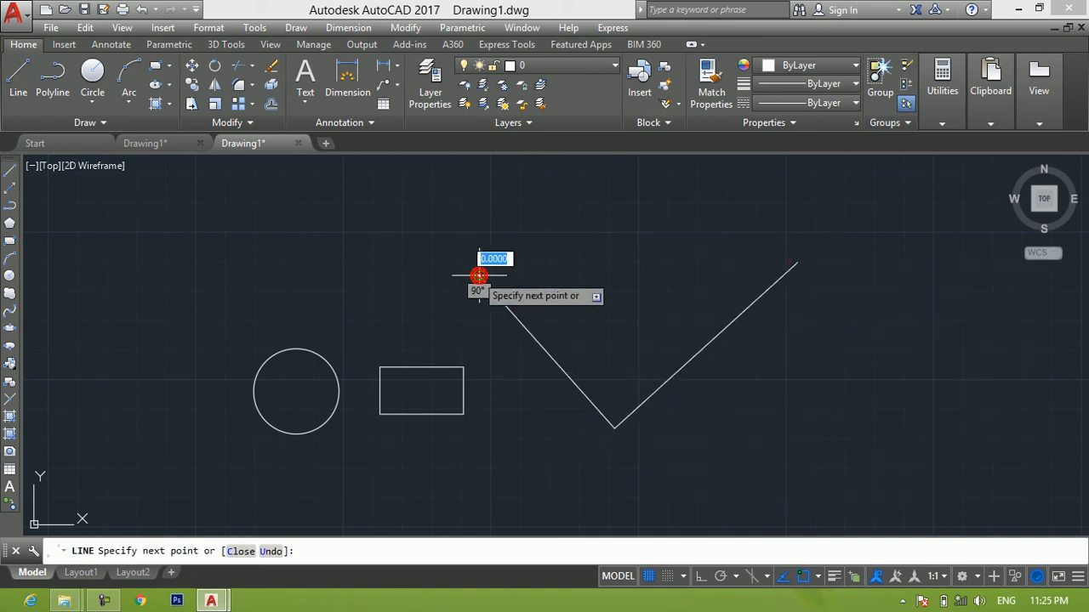
pyautogui.click(411, 304)
pyautogui.press('Return')
# - Set the lineweight of the rightmost zigzag line to 1.00 mm and deselect it
pyautogui.click(699, 302)
pyautogui.click(874, 428)
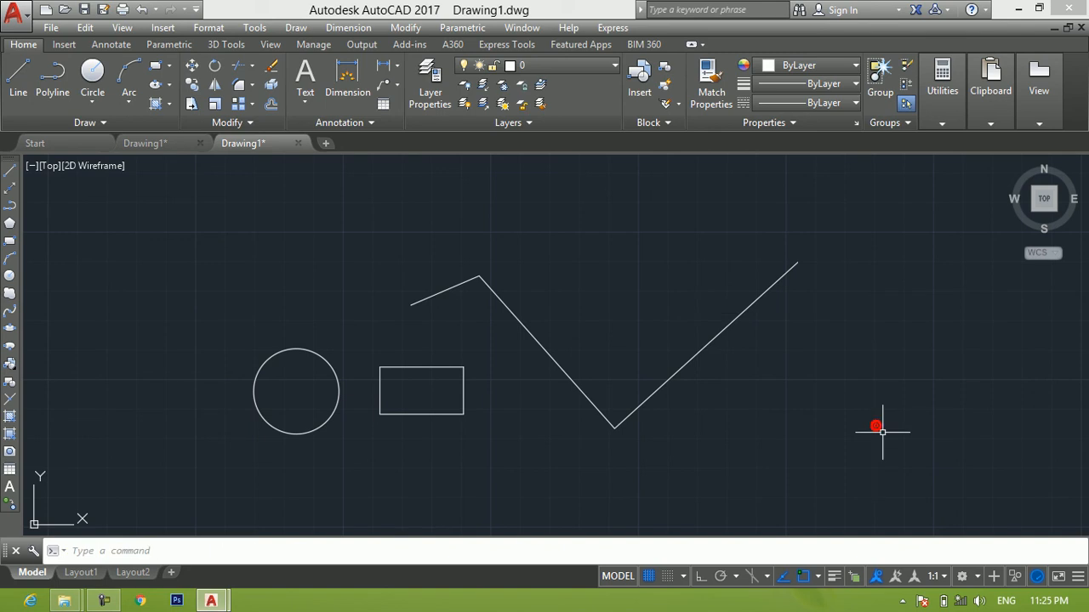
pyautogui.click(845, 391)
pyautogui.click(637, 282)
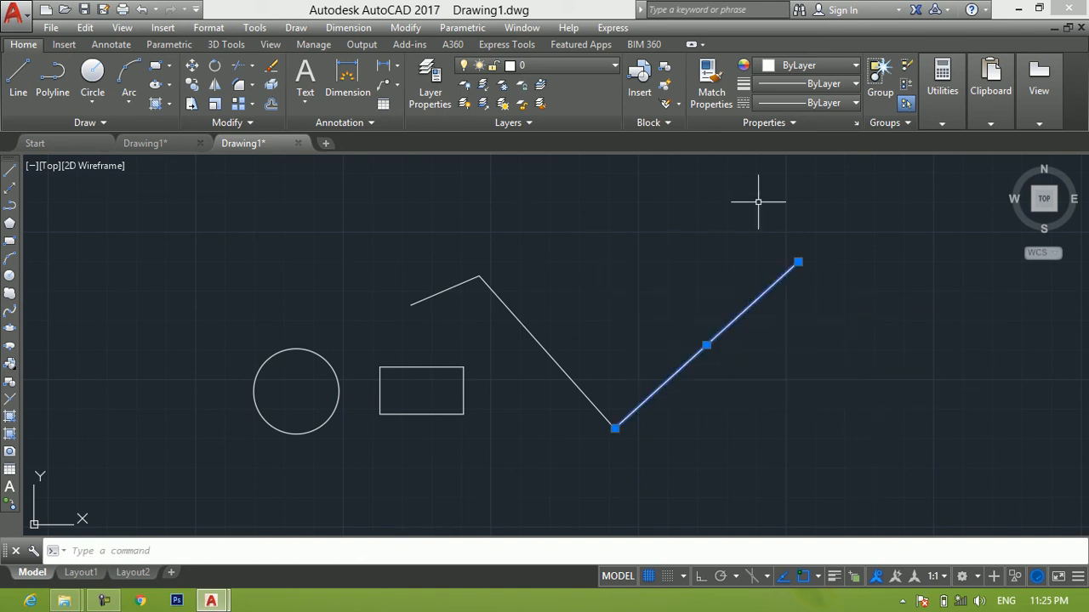
pyautogui.click(800, 84)
pyautogui.moveTo(857, 148); pyautogui.dragTo(867, 263)
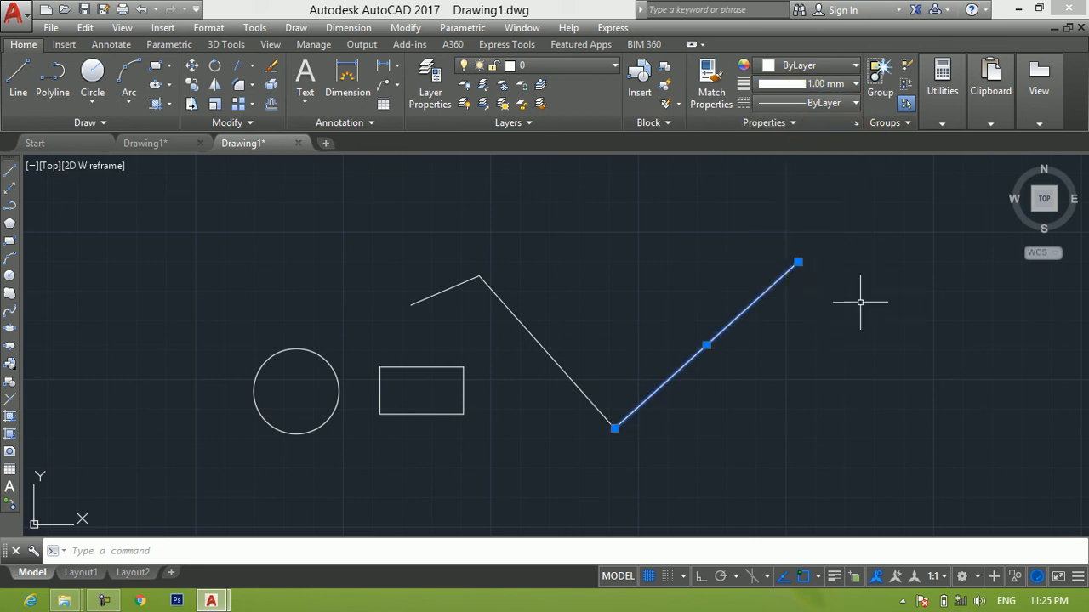
pyautogui.press('Escape')
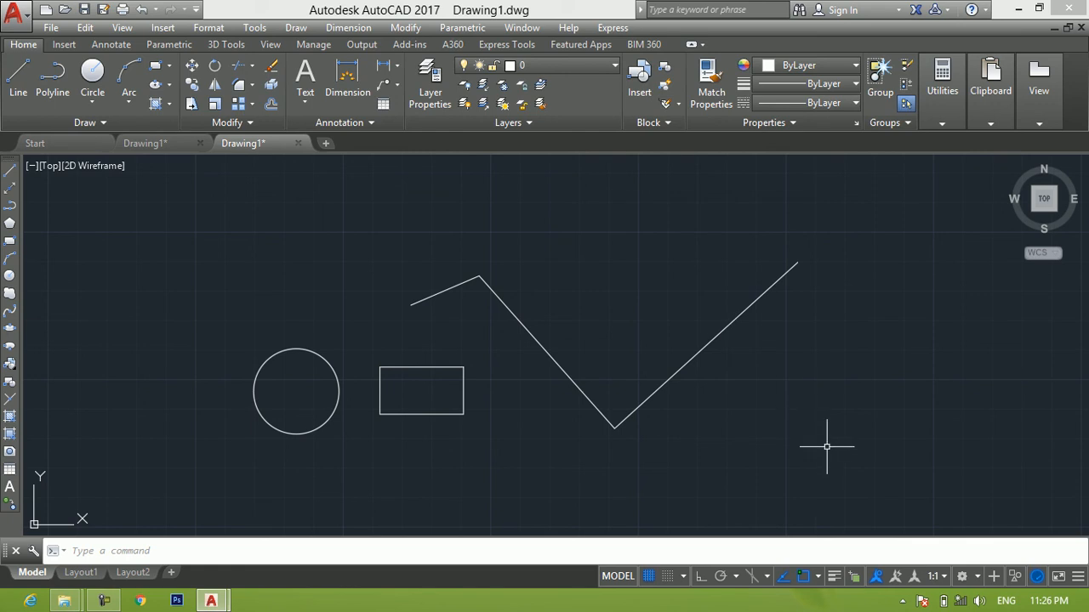
# - Turn on the display of lineweights in the drawing
pyautogui.click(835, 577)
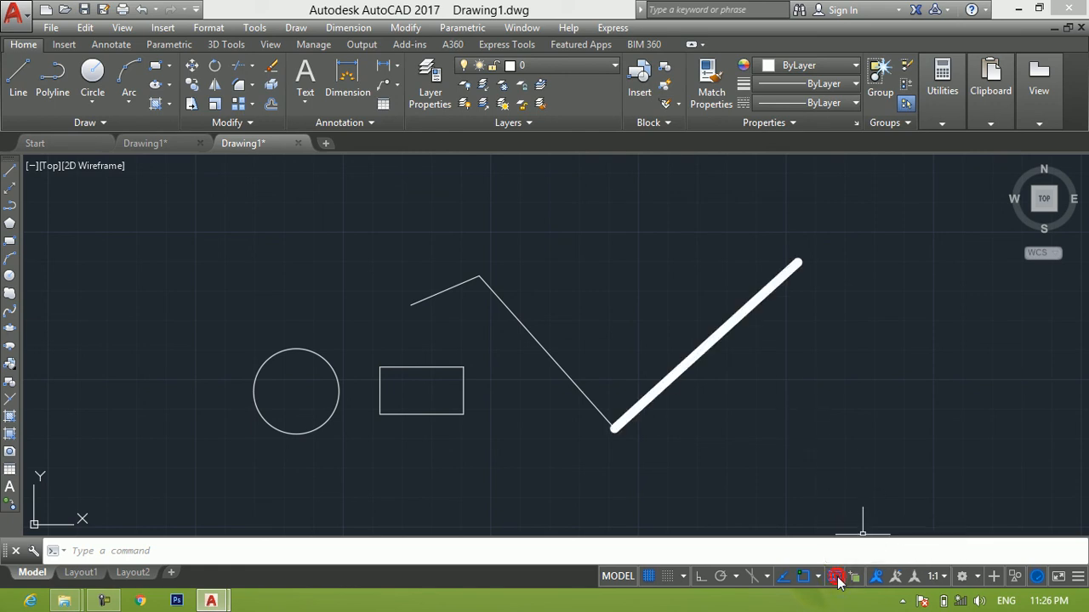
pyautogui.click(868, 336)
pyautogui.click(772, 442)
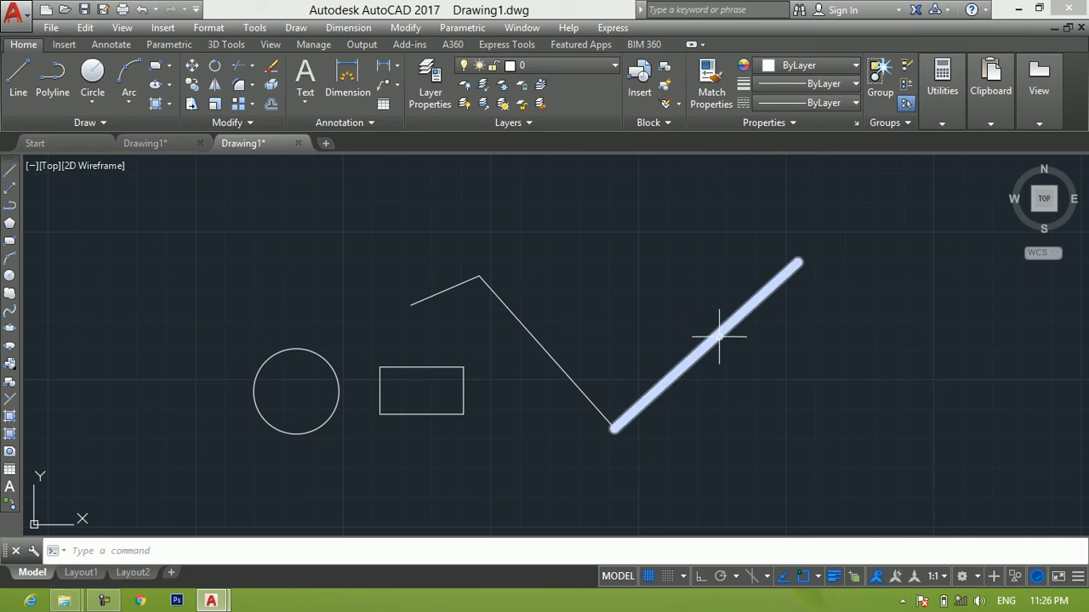
# - Set the lineweight of the middle zigzag line to 1.58 mm and deselect it
pyautogui.click(578, 338)
pyautogui.click(513, 380)
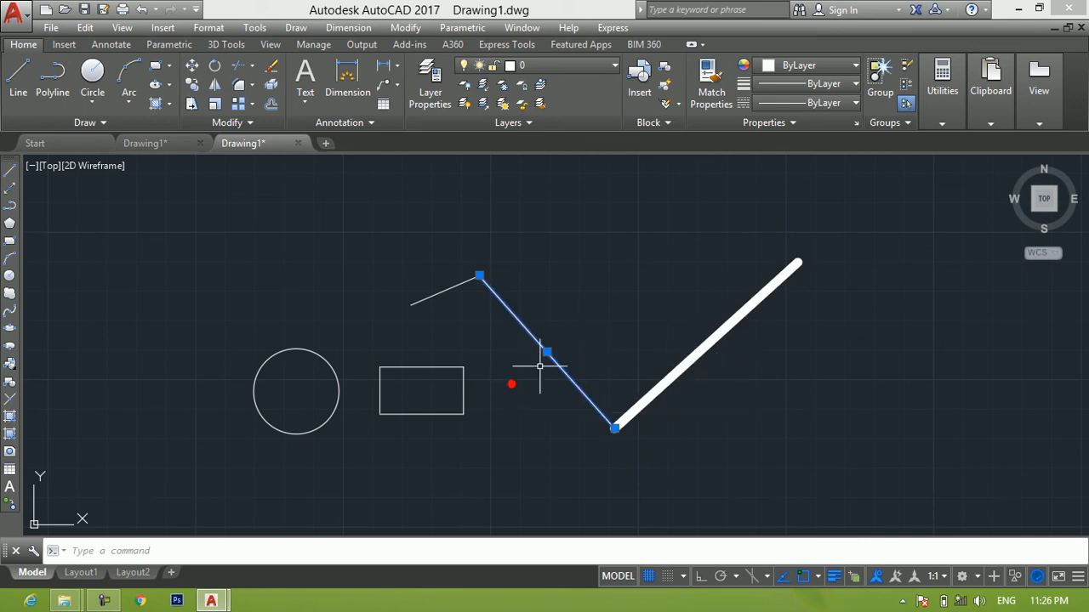
pyautogui.click(837, 87)
pyautogui.scroll(-6, 827, 196)
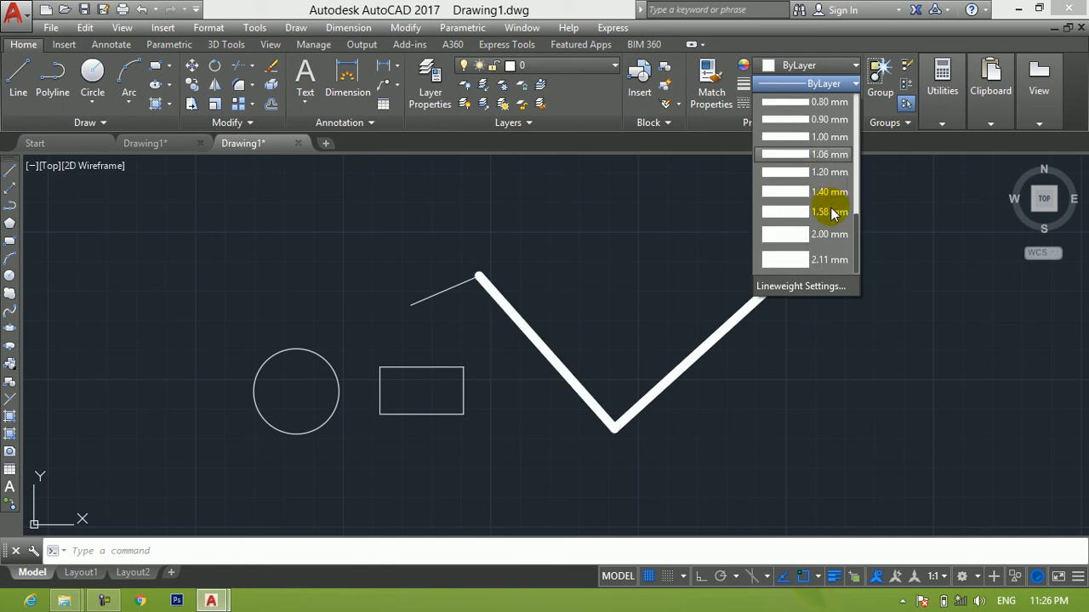
pyautogui.click(783, 211)
pyautogui.press('Escape')
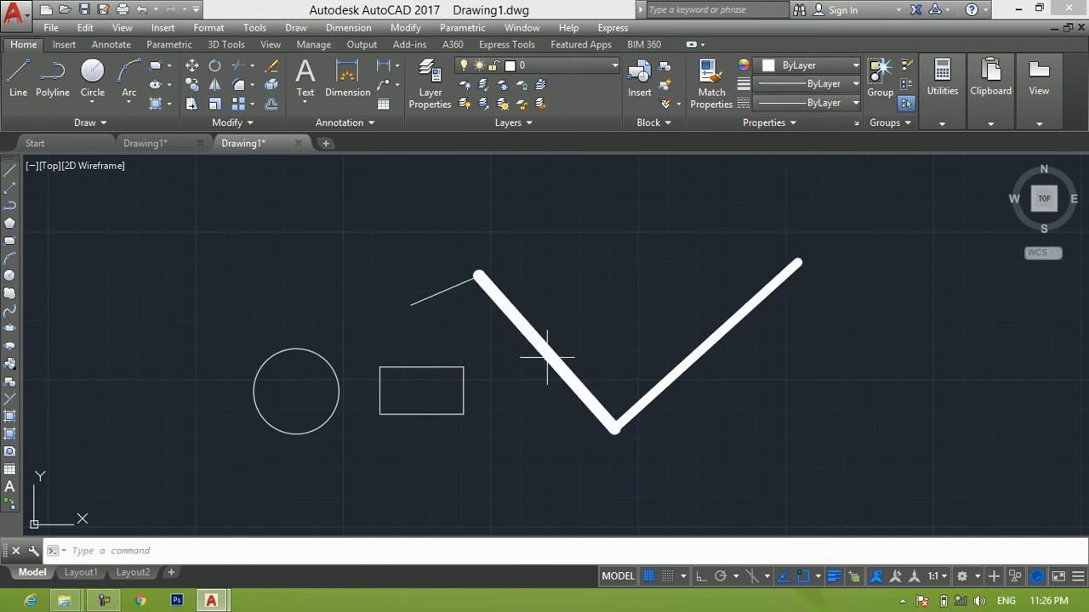
# - Switch the lineweight display off and back on to compare the lines
pyautogui.click(834, 576)
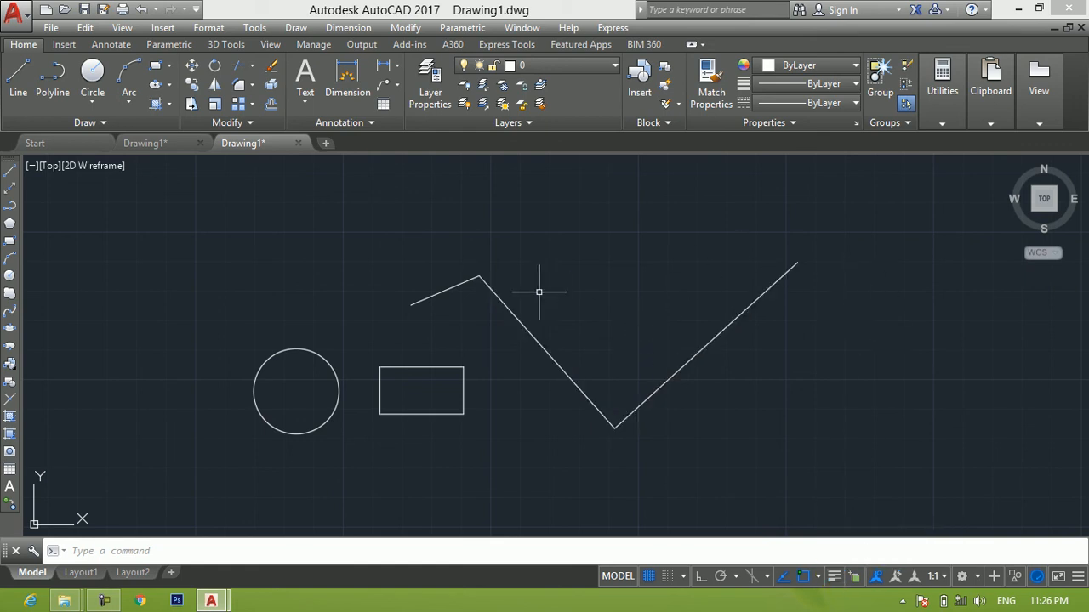
pyautogui.click(835, 576)
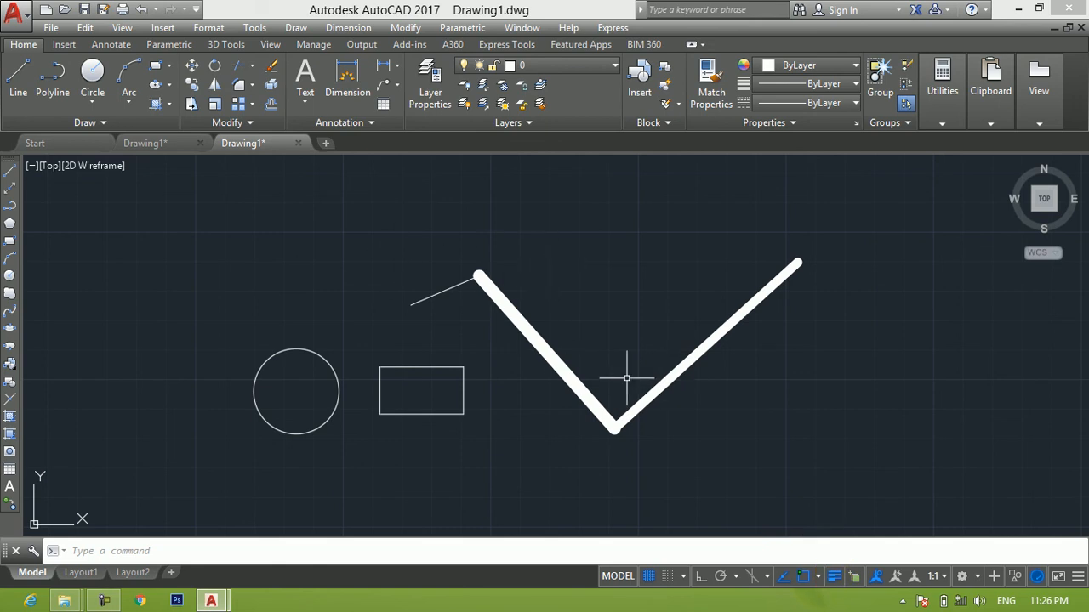
pyautogui.scroll(2, 626, 377)
pyautogui.scroll(-2, 600, 353)
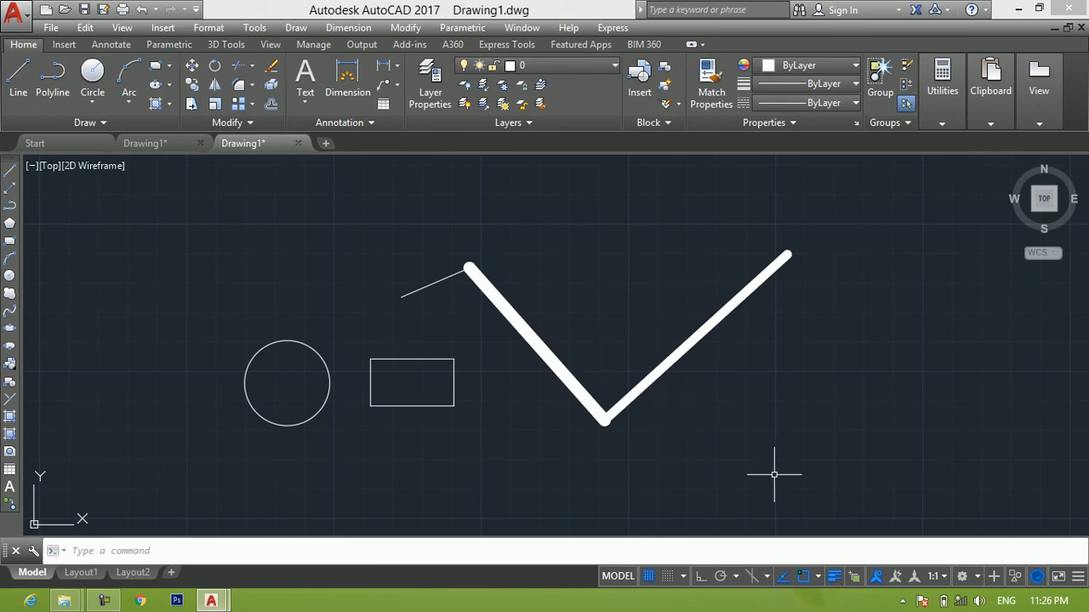
# - Turn off the lineweight display and look through the list of status bar tools that can be shown
pyautogui.click(832, 577)
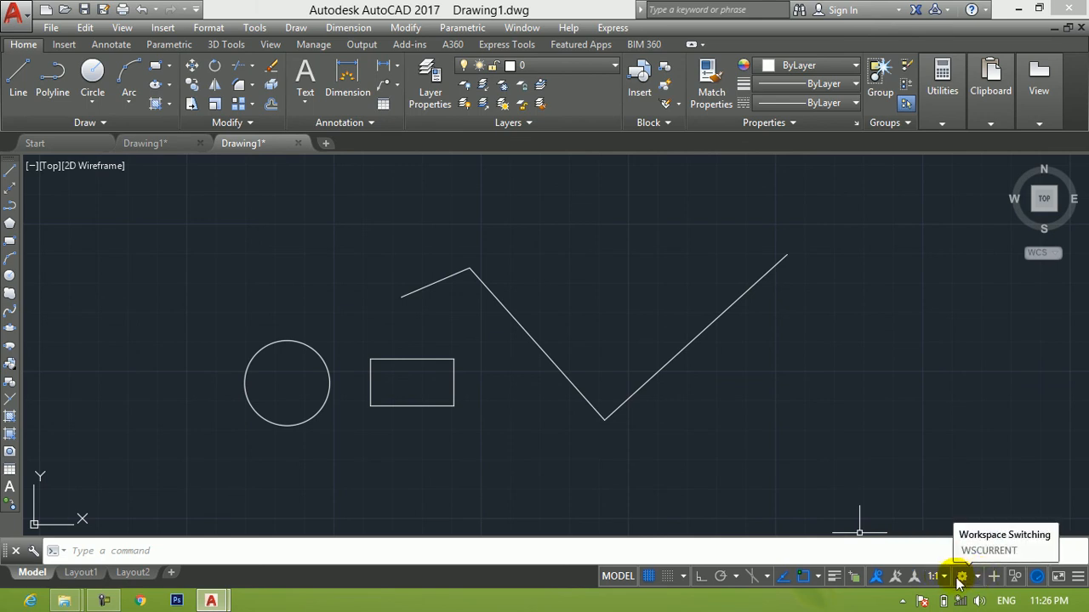
pyautogui.click(1079, 577)
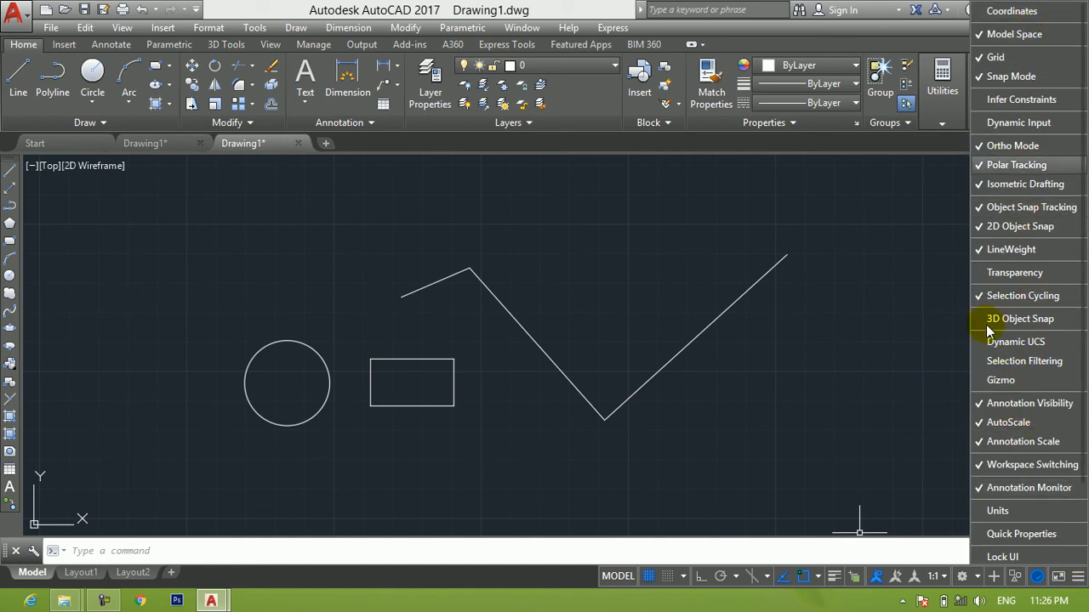
pyautogui.click(894, 328)
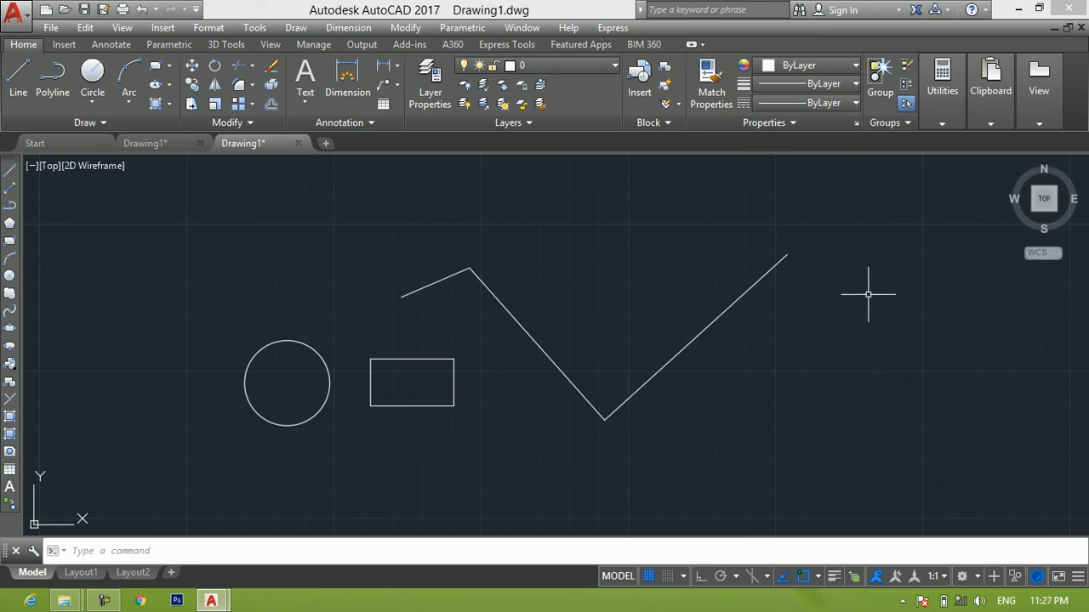
# - Delete the circle, the rectangle and all three zigzag lines from the drawing
pyautogui.click(940, 219)
pyautogui.click(223, 470)
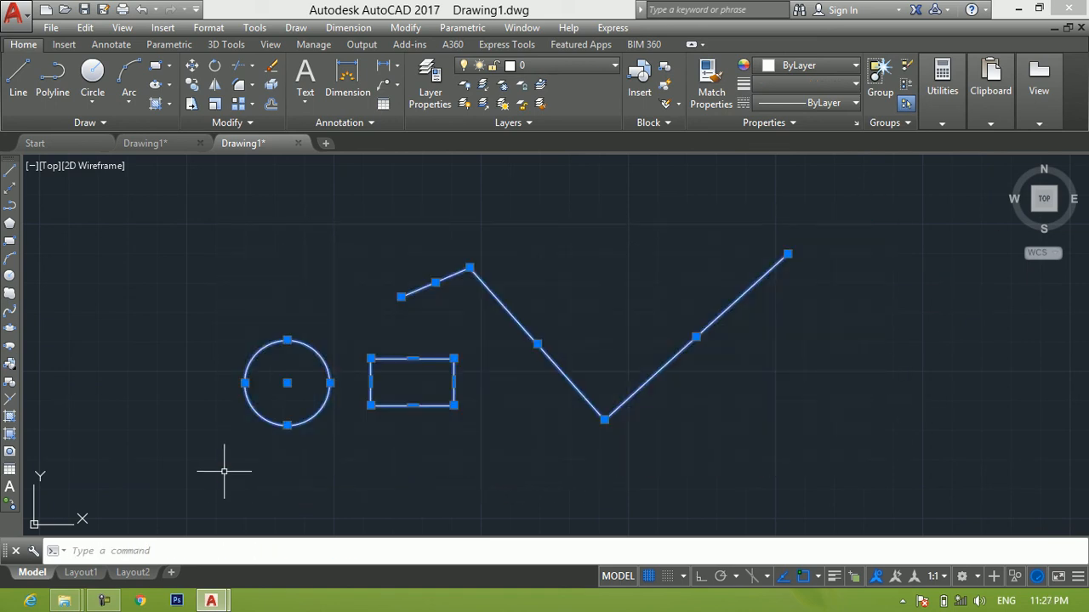
pyautogui.press('Delete')
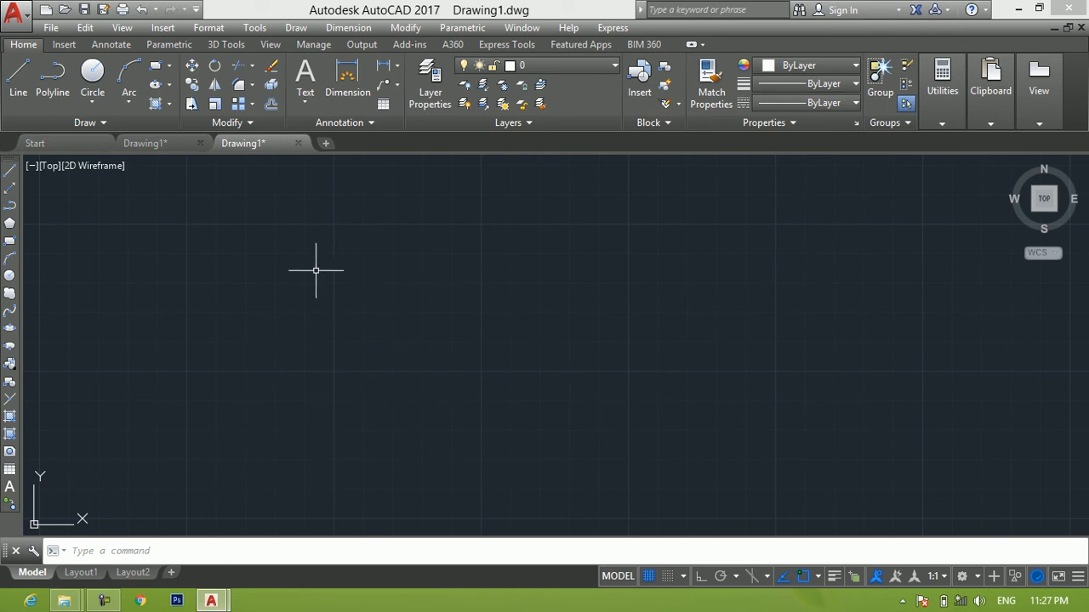
pyautogui.click(87, 202)
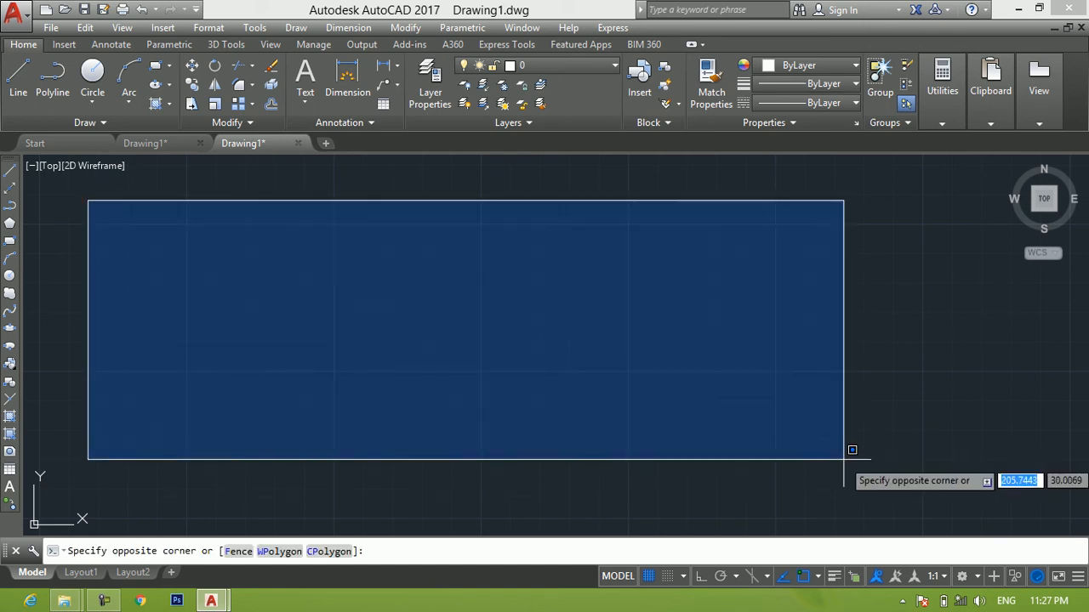
pyautogui.click(985, 497)
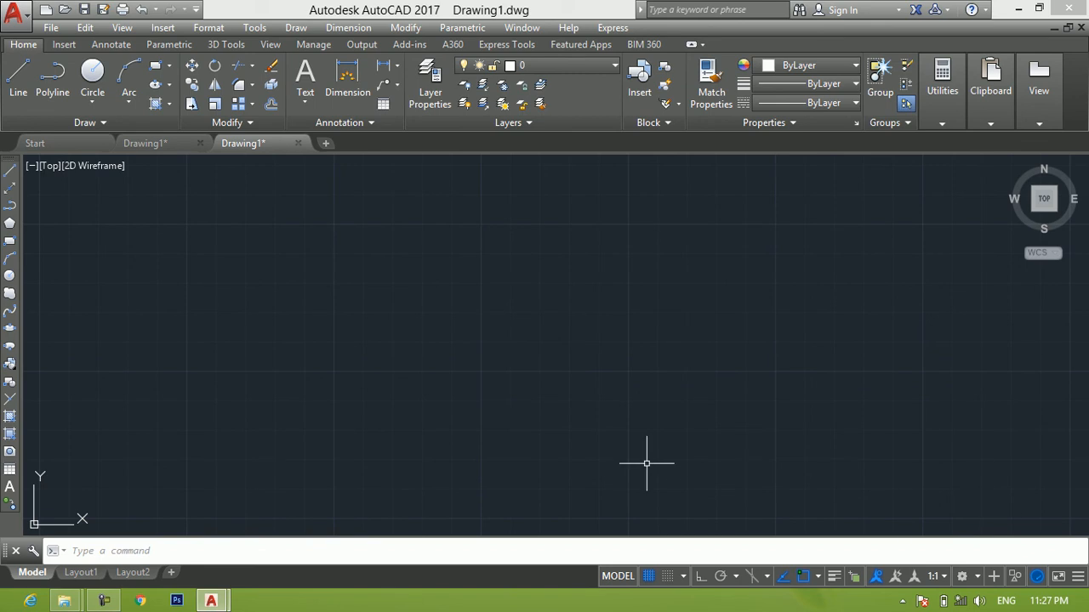
pyautogui.click(105, 602)
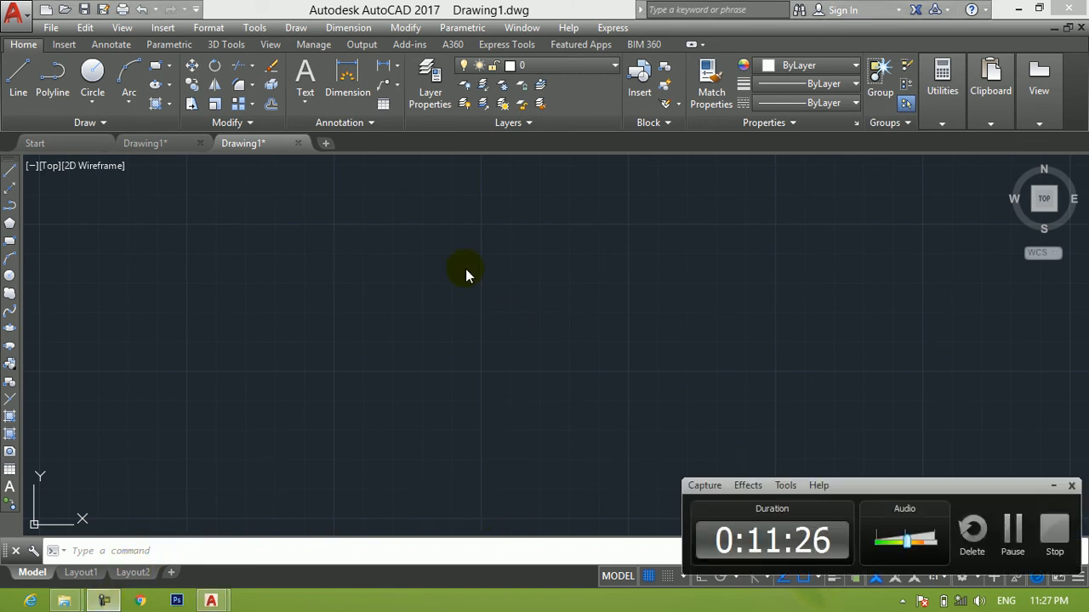
pyautogui.click(1056, 527)
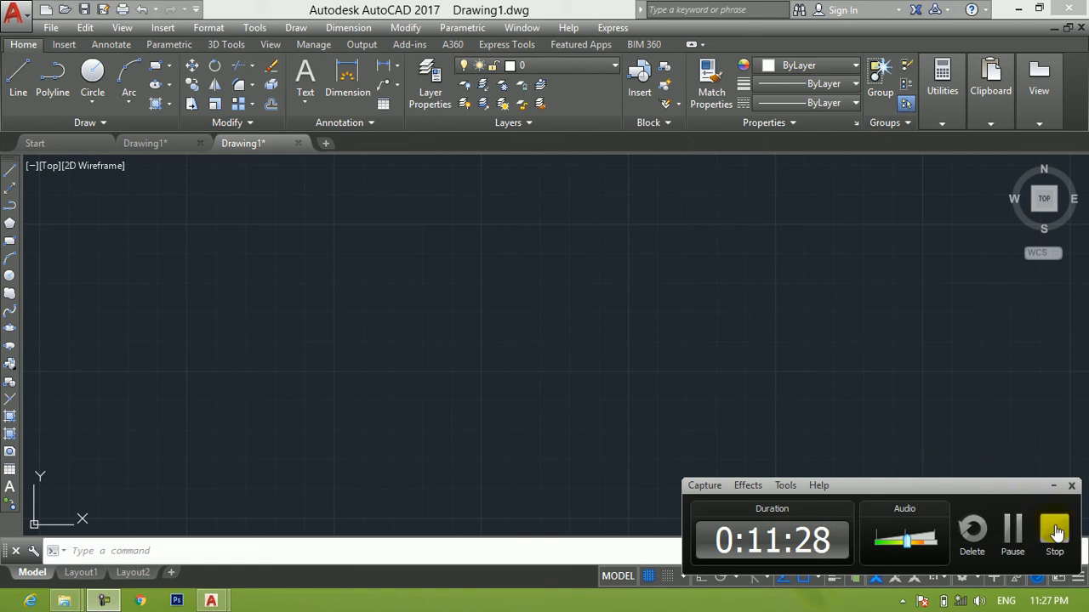